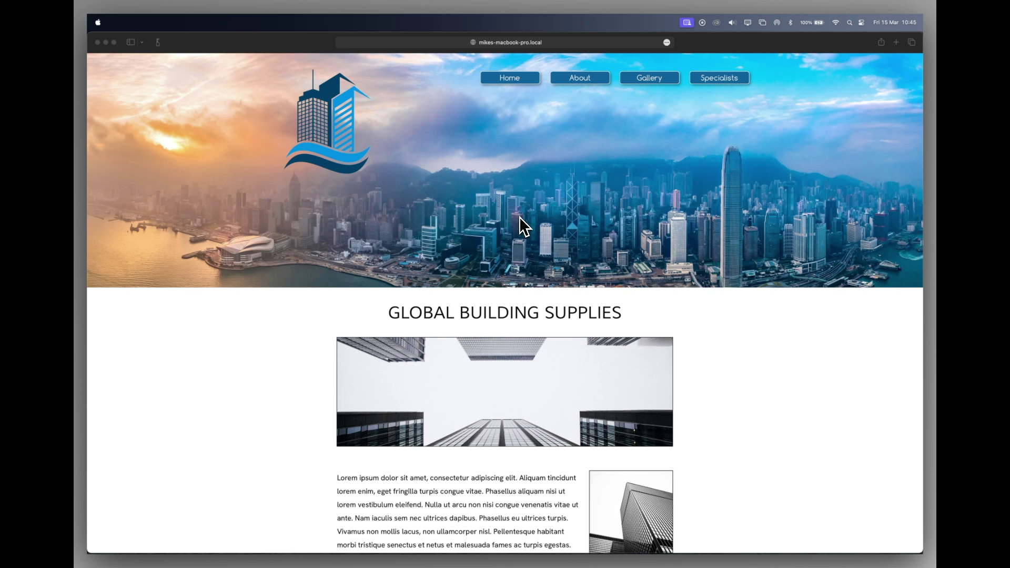
- Scroll down to the site's dark footer and close the Links to departments popup list
scroll(519, 216, down, 10)
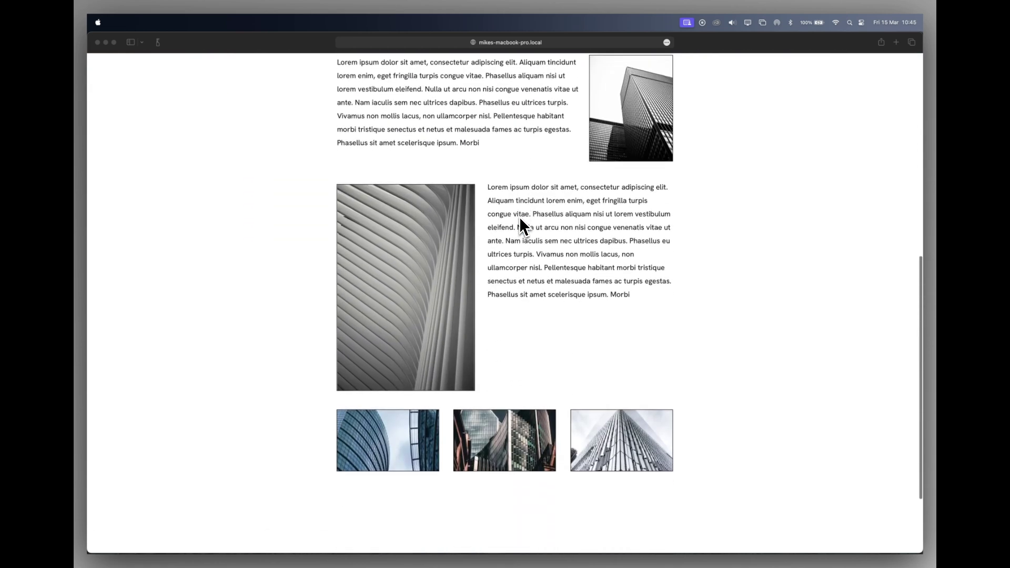
scroll(519, 220, down, 3)
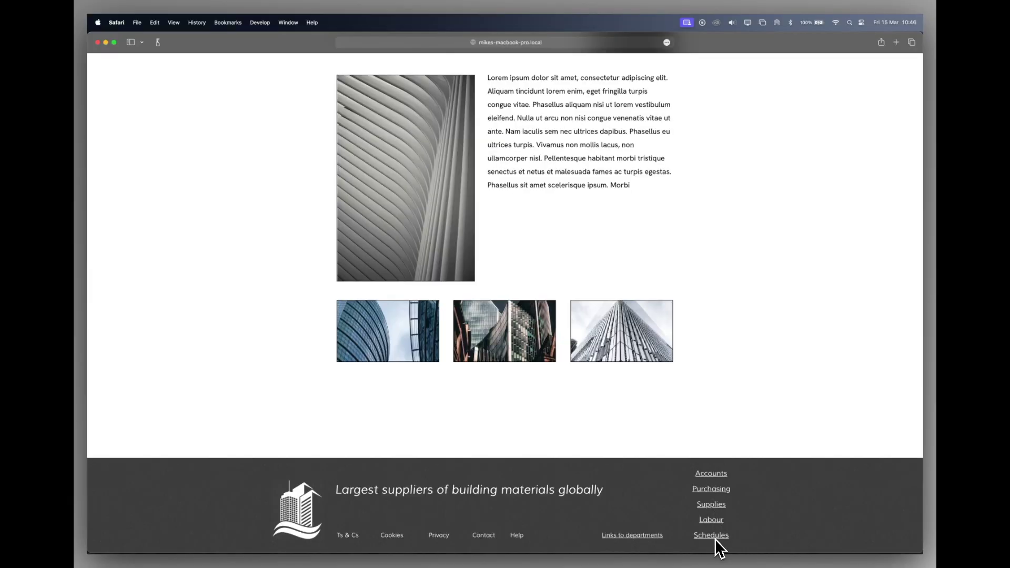
click(661, 536)
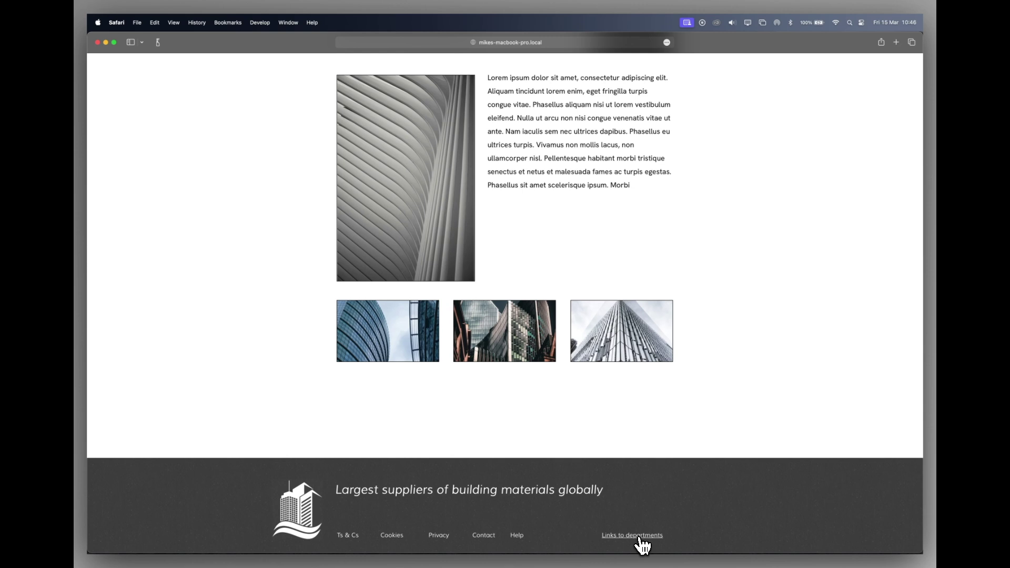
- In Sparkle 5, inspect the page settings, header logo, header background image and Home menu button
key(super+Tab)
key(super+Tab)
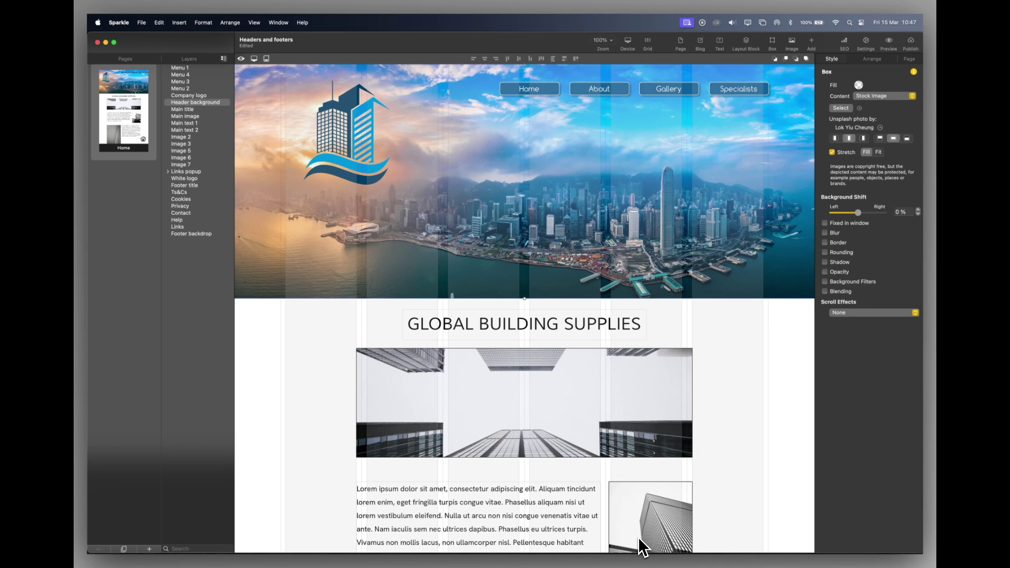
scroll(639, 537, down, 15)
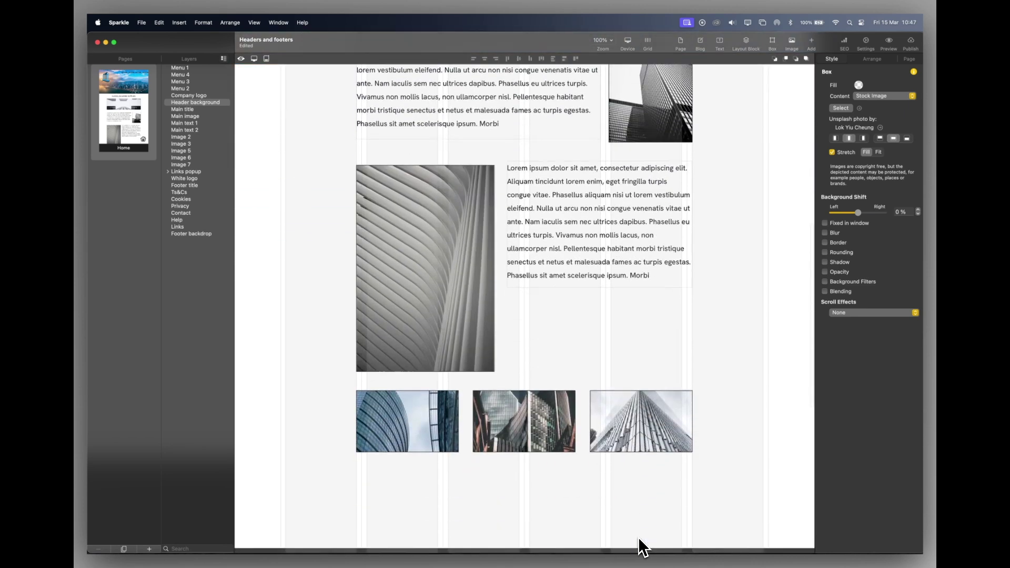
scroll(639, 539, down, 10)
scroll(638, 539, up, 20)
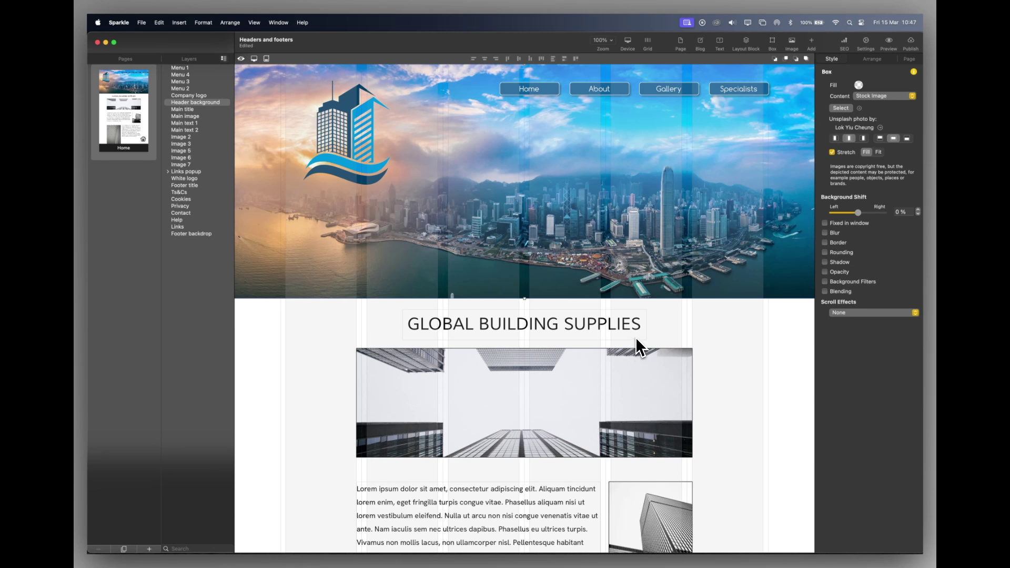
click(748, 347)
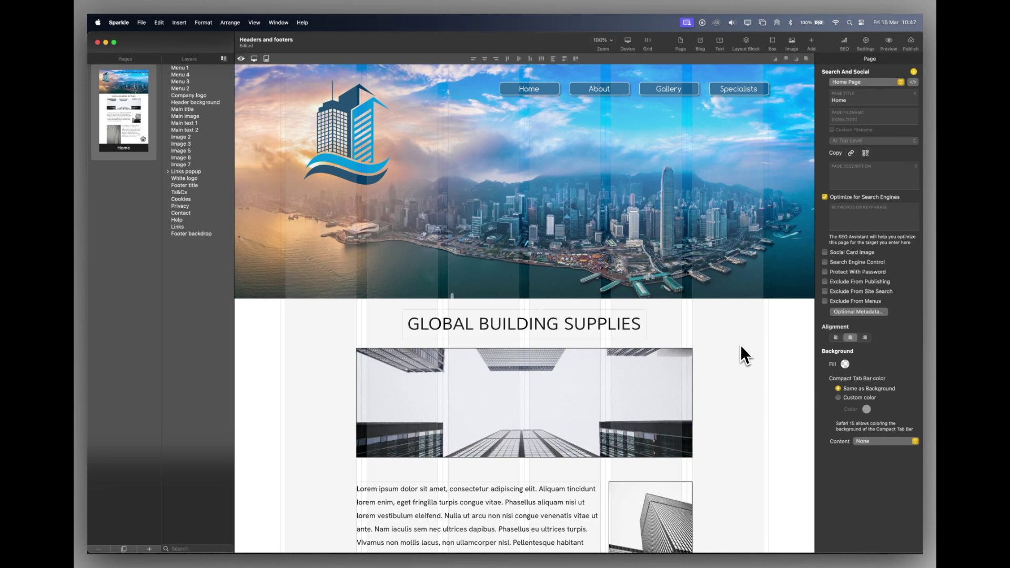
click(372, 144)
click(489, 182)
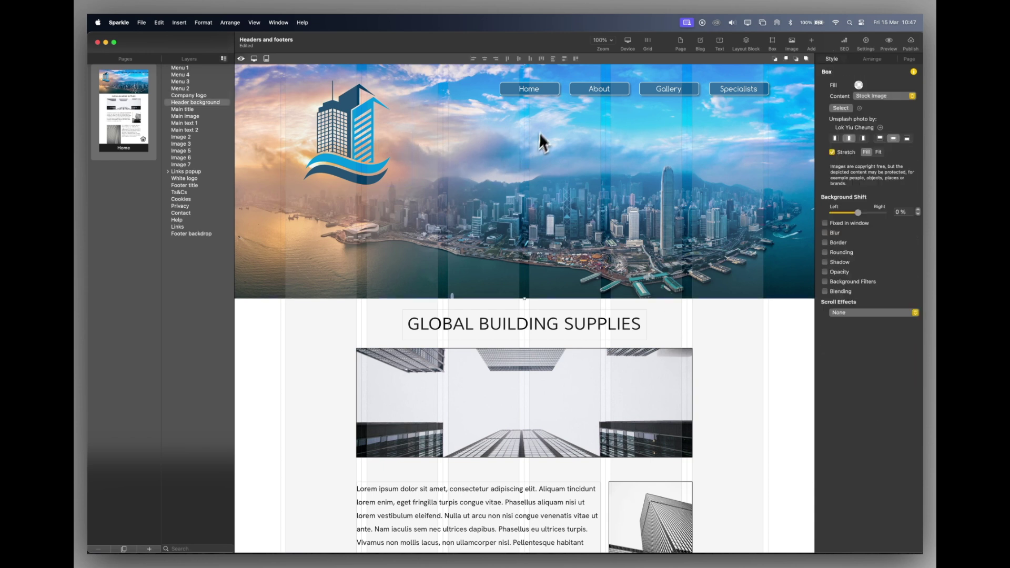
click(533, 91)
- Inspect the GLOBAL BUILDING SUPPLIES title and the main image below it
scroll(537, 368, down, 3)
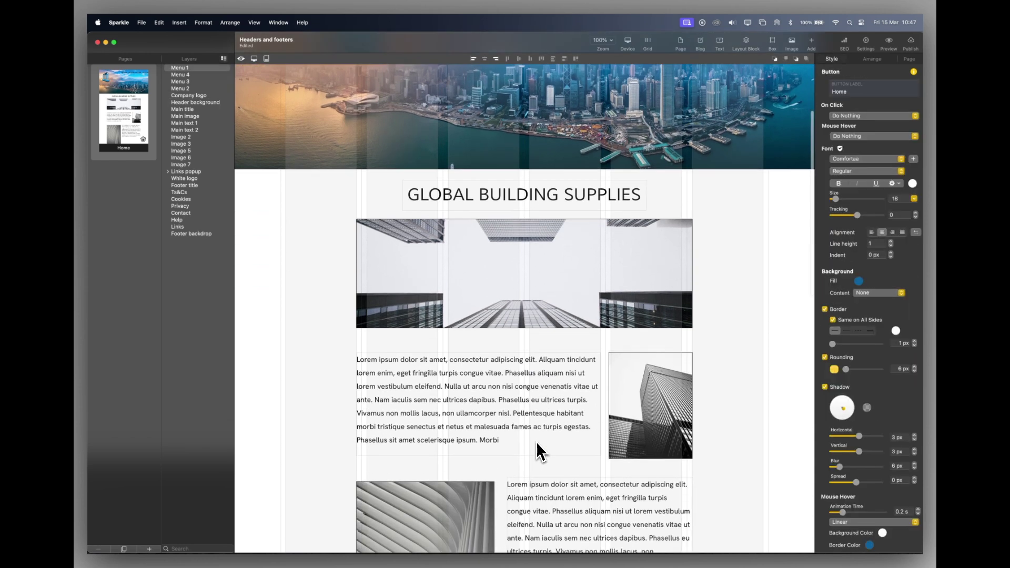
click(494, 115)
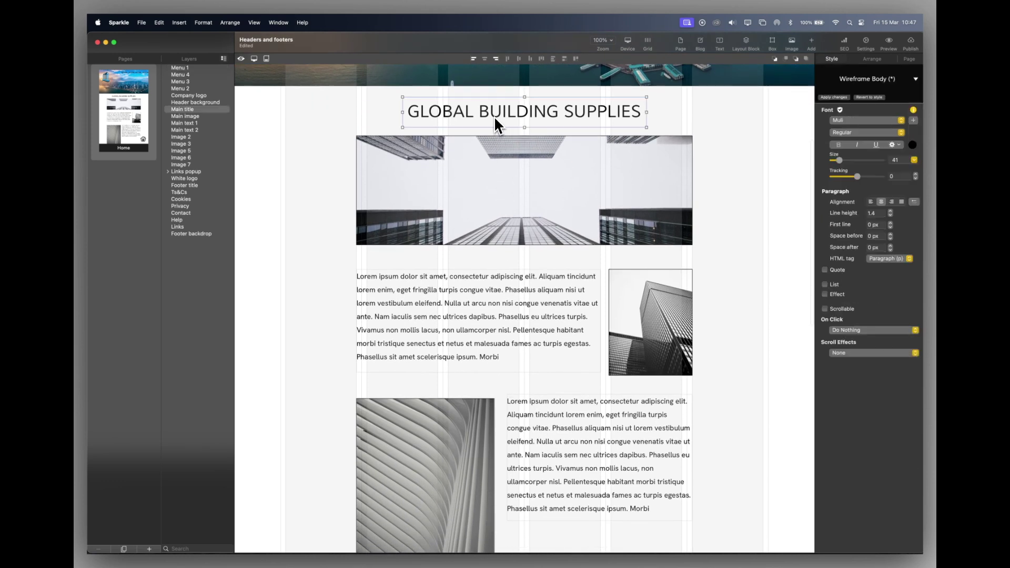
click(500, 177)
- Inspect the footer's backdrop, white logo, tagline, and Cookies, Privacy, Contact and Links to departments links
scroll(500, 340, down, 10)
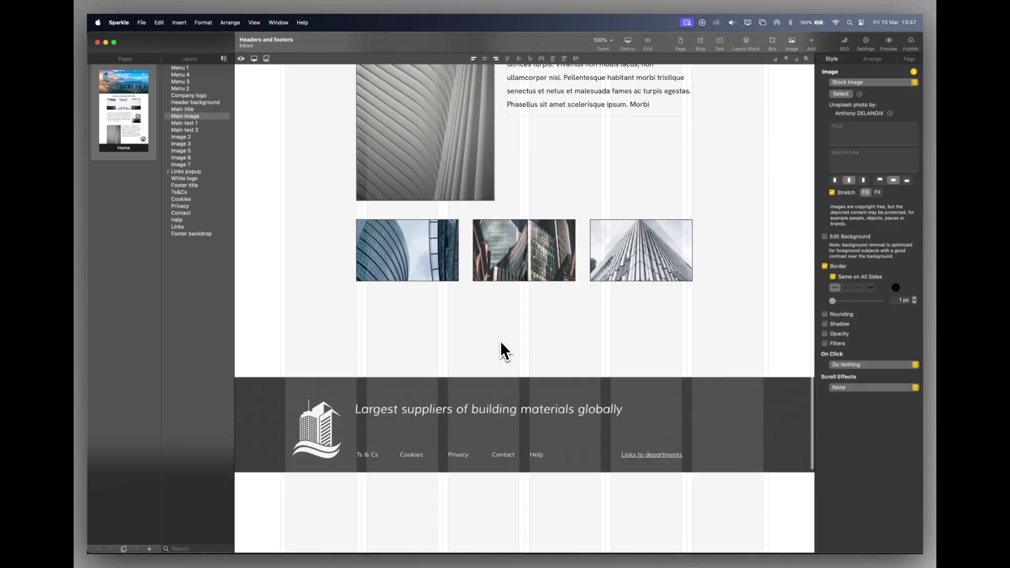
scroll(500, 341, down, 3)
click(475, 302)
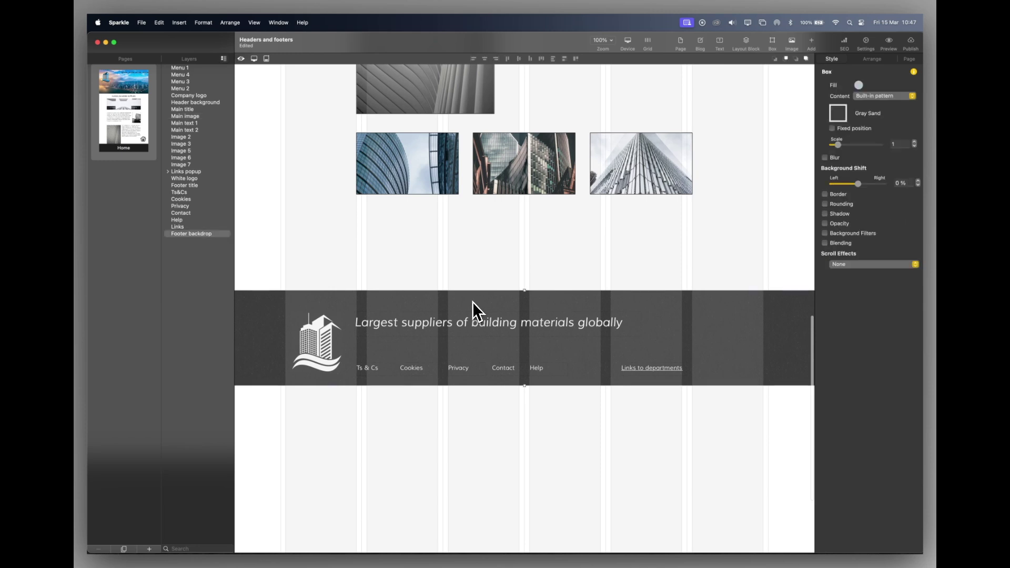
click(332, 343)
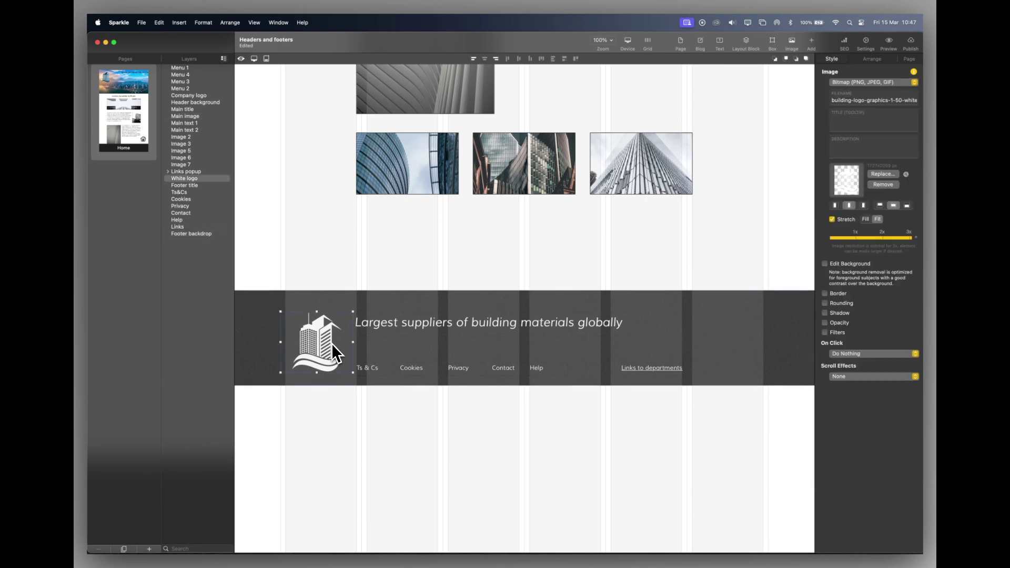
click(452, 333)
click(413, 371)
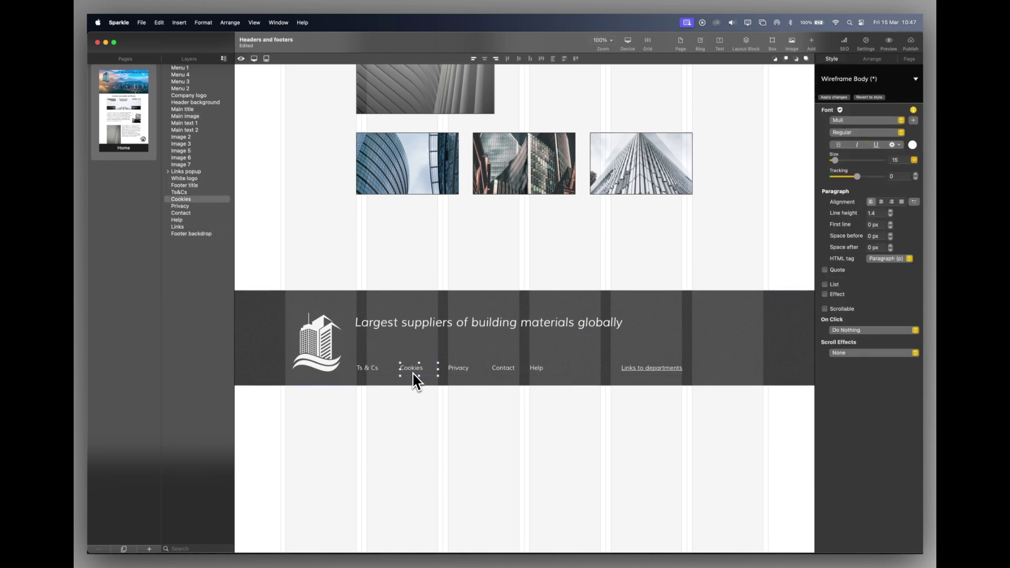
click(459, 369)
click(502, 368)
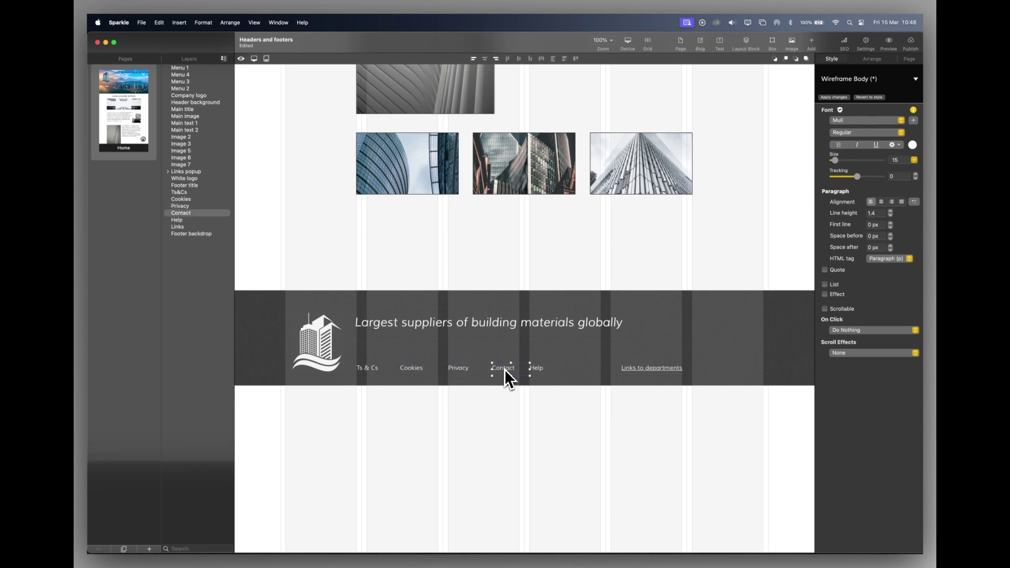
click(652, 370)
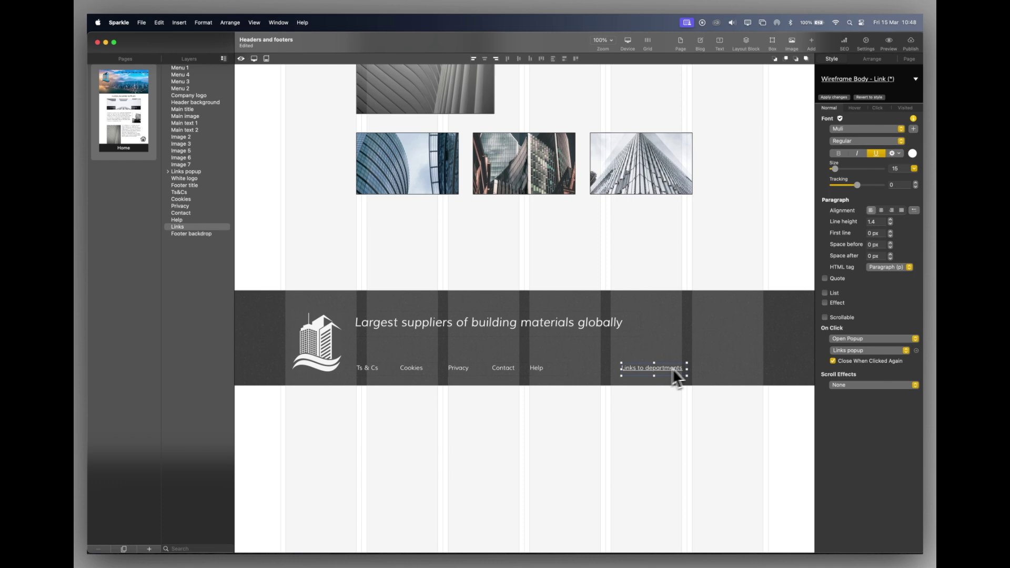
click(266, 59)
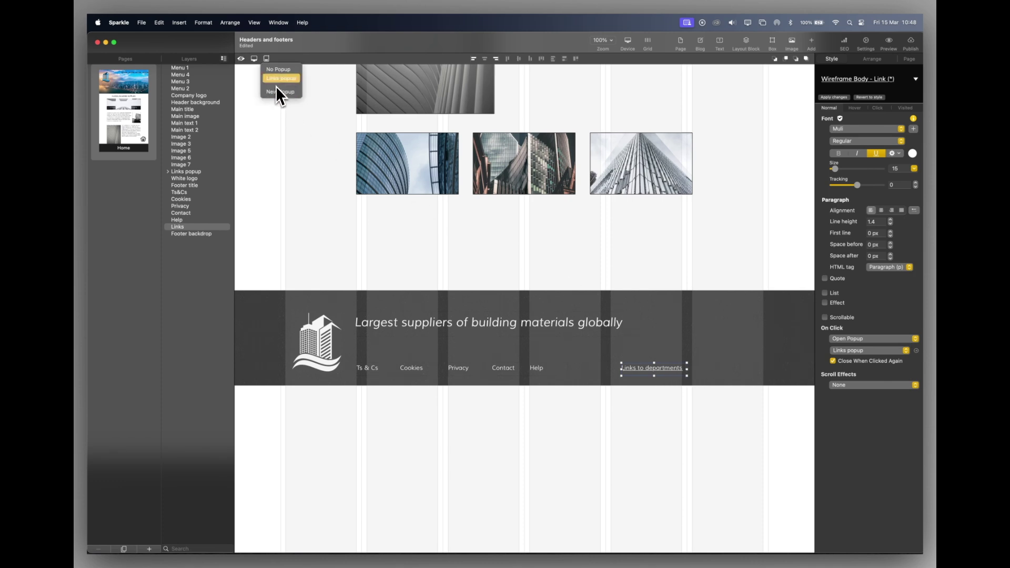
click(275, 79)
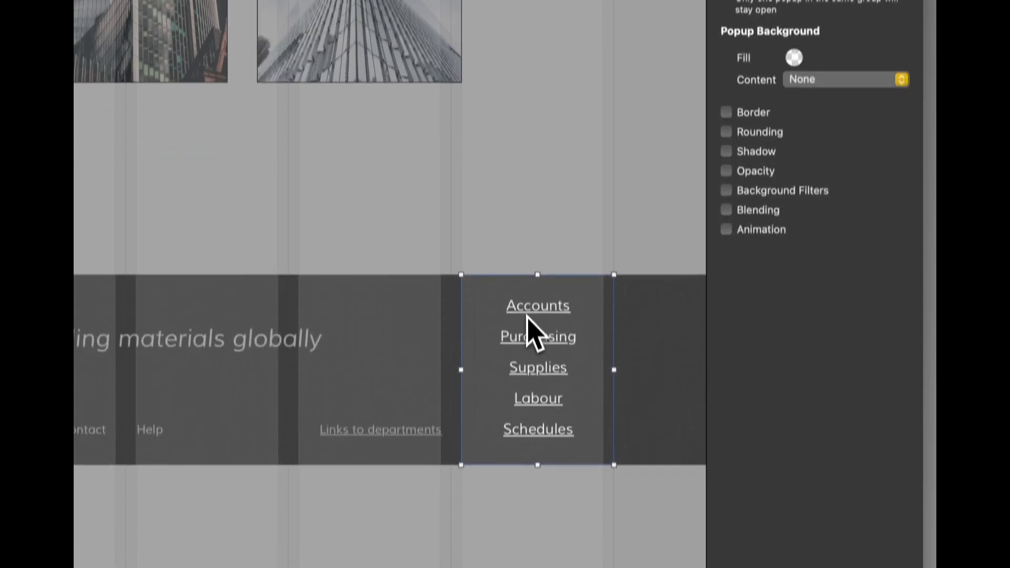
click(527, 391)
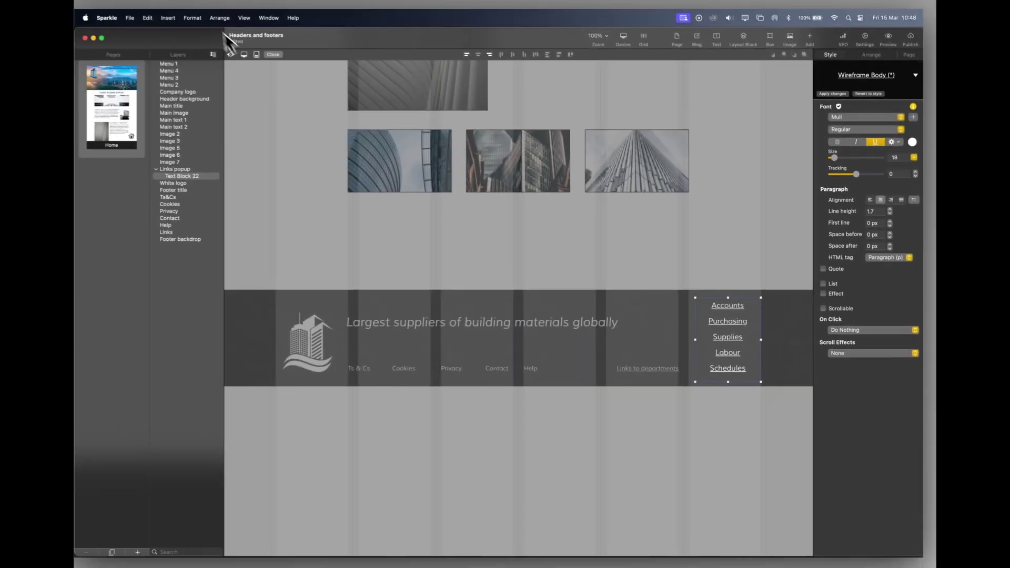
click(282, 60)
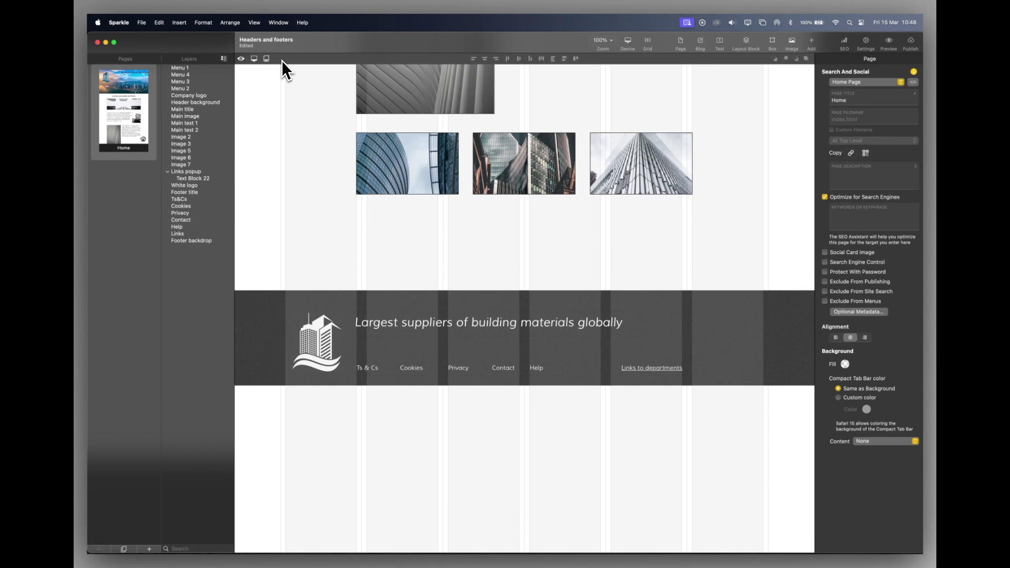
- Group the header's company logo, four menu buttons and background image together
scroll(533, 241, up, 1)
scroll(532, 243, up, 10)
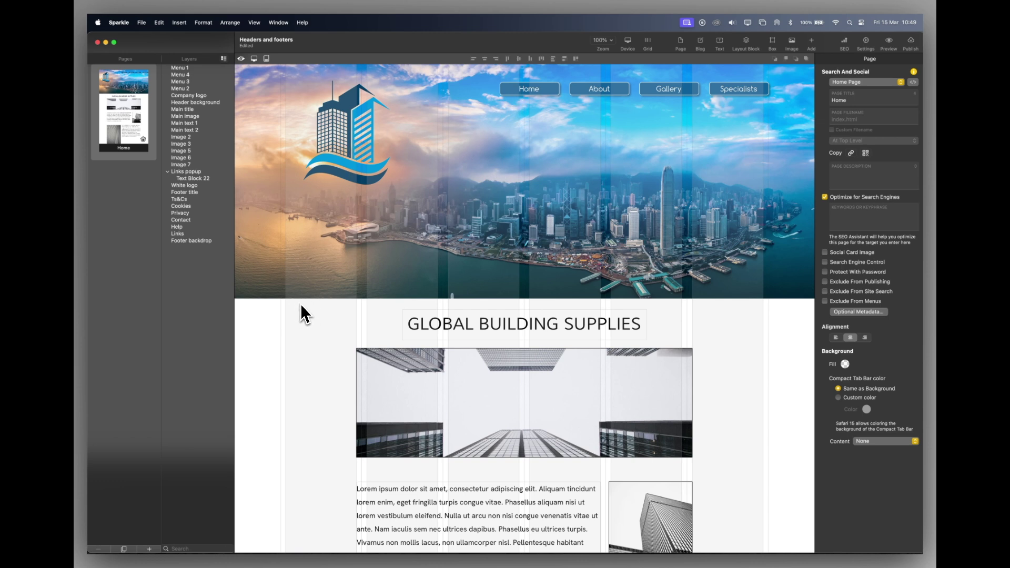
drag(301, 304, 799, 72)
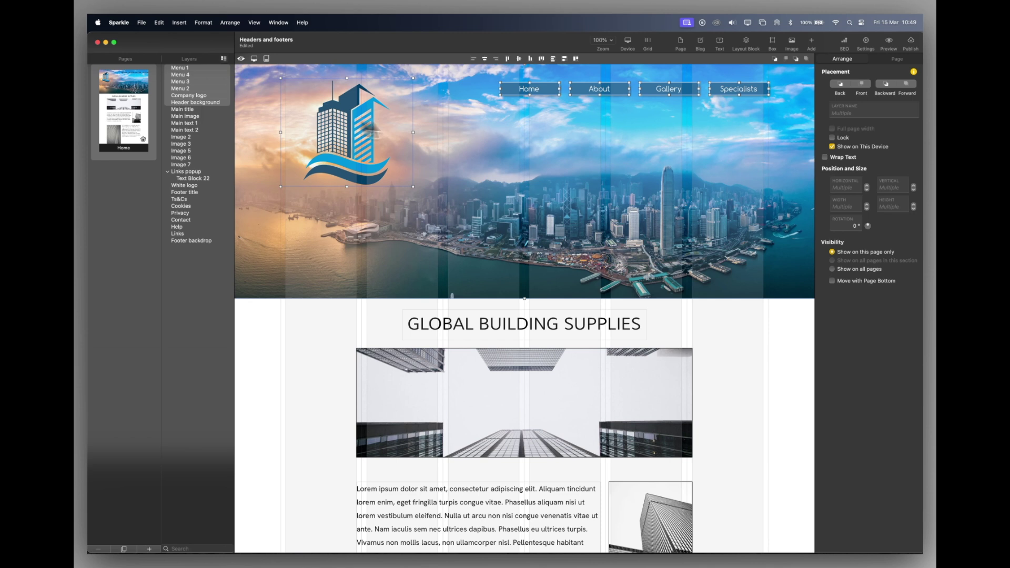
right_click(448, 125)
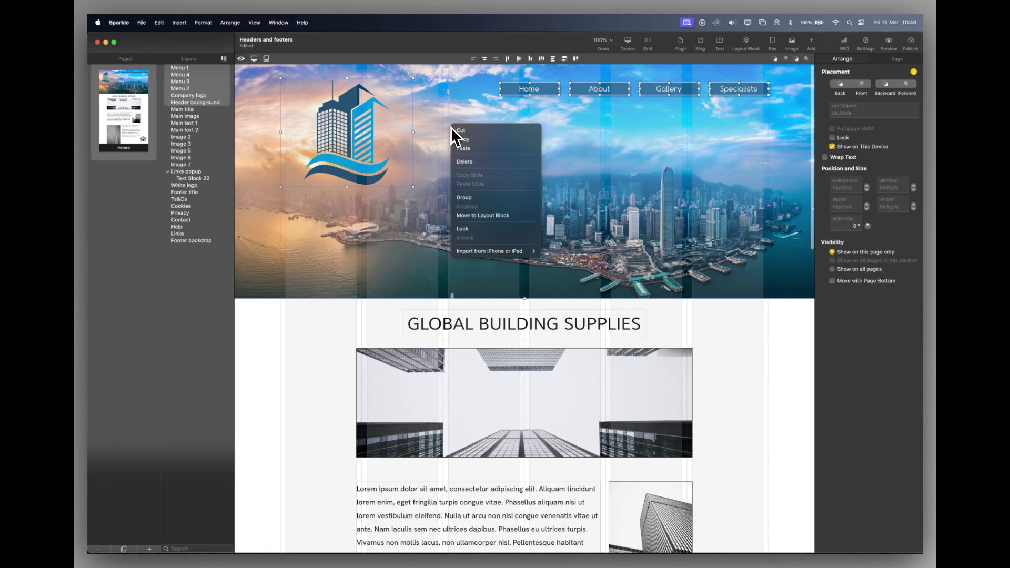
click(468, 198)
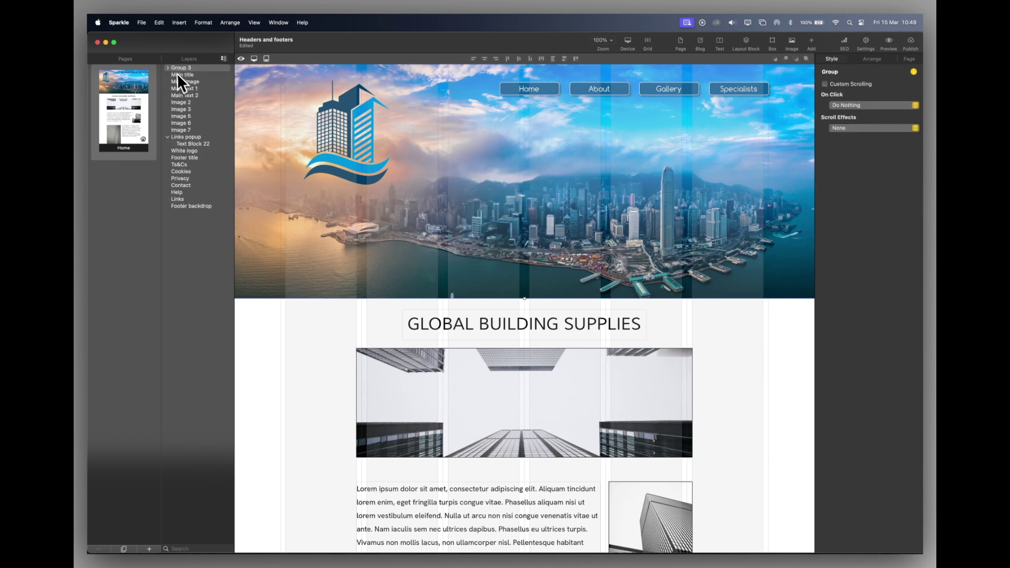
- Rename the new Group 3 layer to 'Header'
click(167, 67)
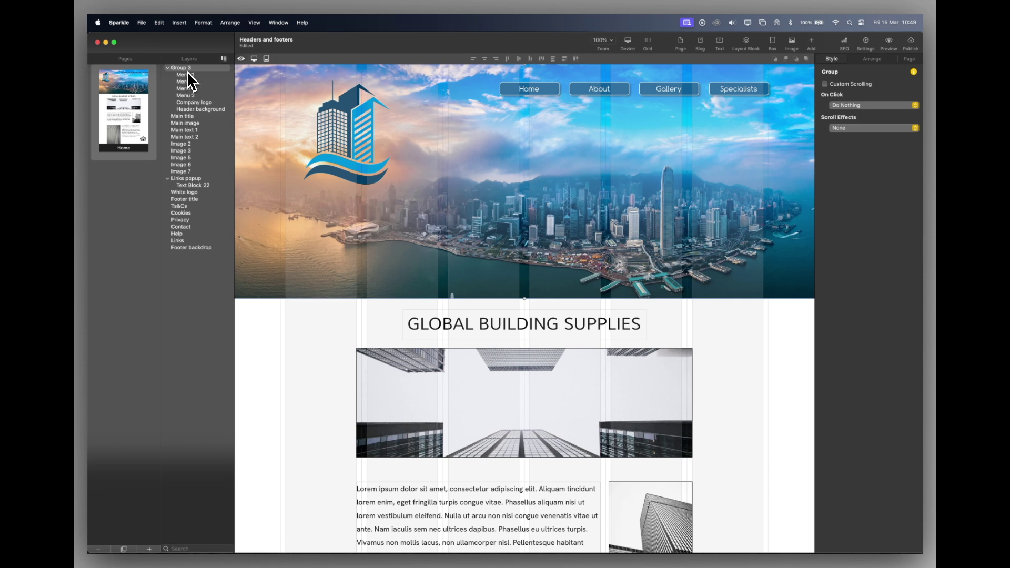
double_click(184, 70)
key(Return)
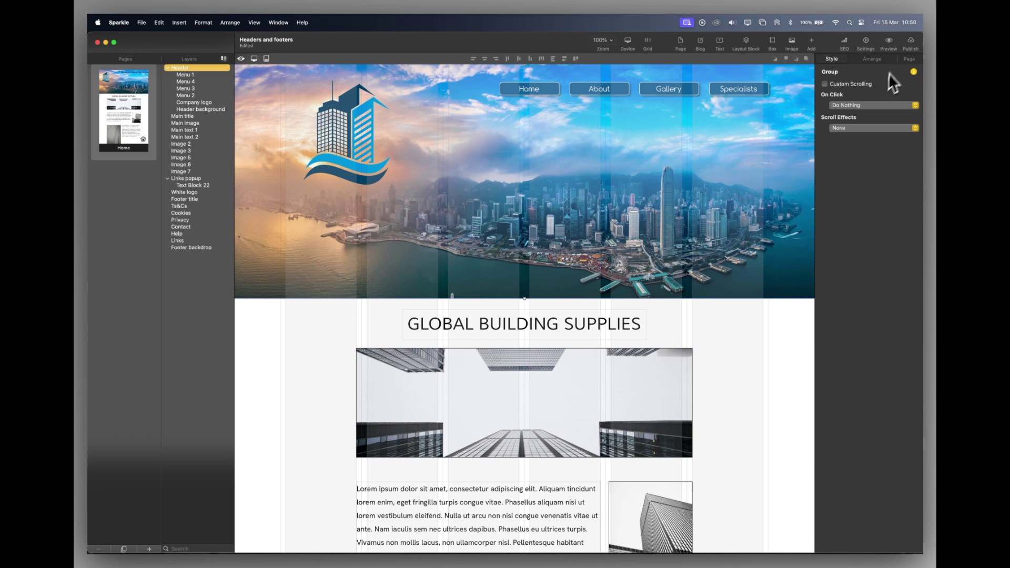
- Preview the site in Safari, then set the Header group to stick to the page top
click(893, 43)
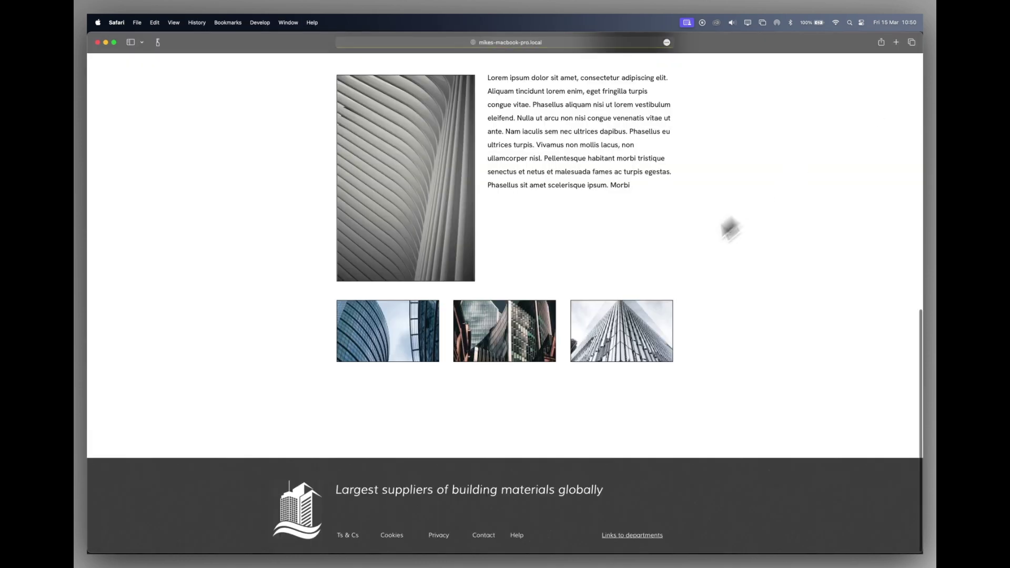
scroll(662, 273, up, 15)
scroll(661, 273, down, 10)
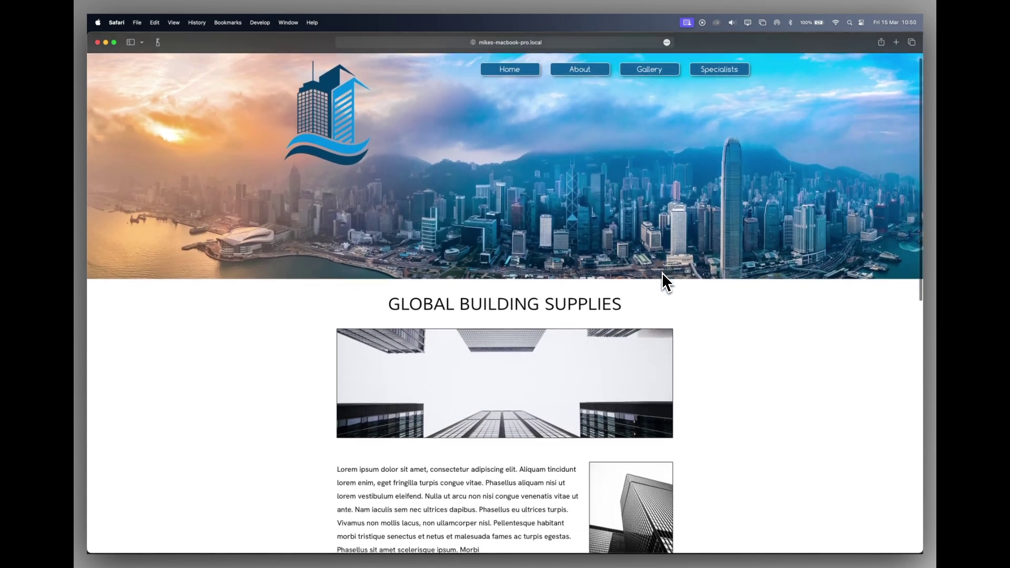
scroll(661, 272, down, 10)
scroll(662, 272, up, 15)
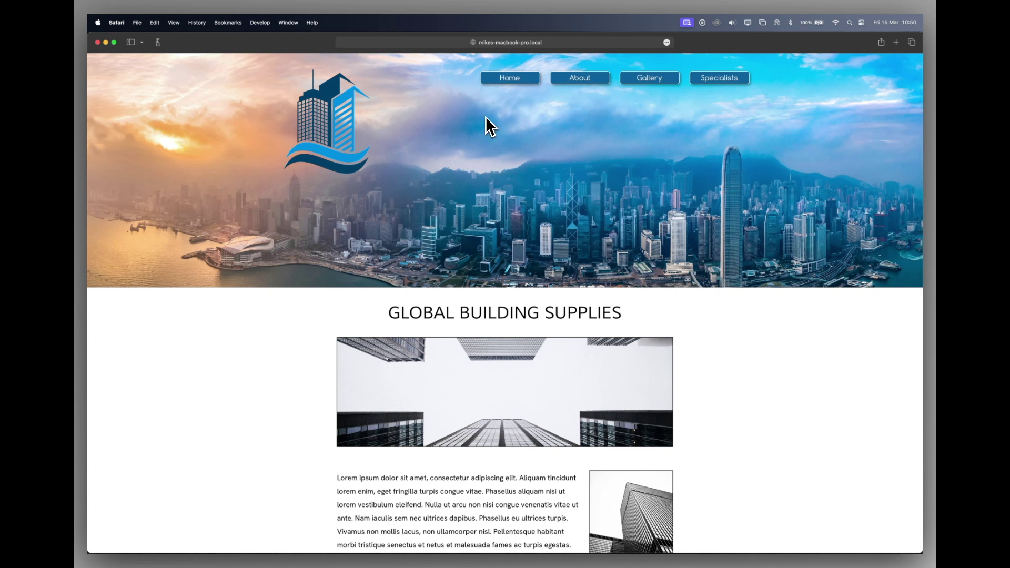
key(super+Tab)
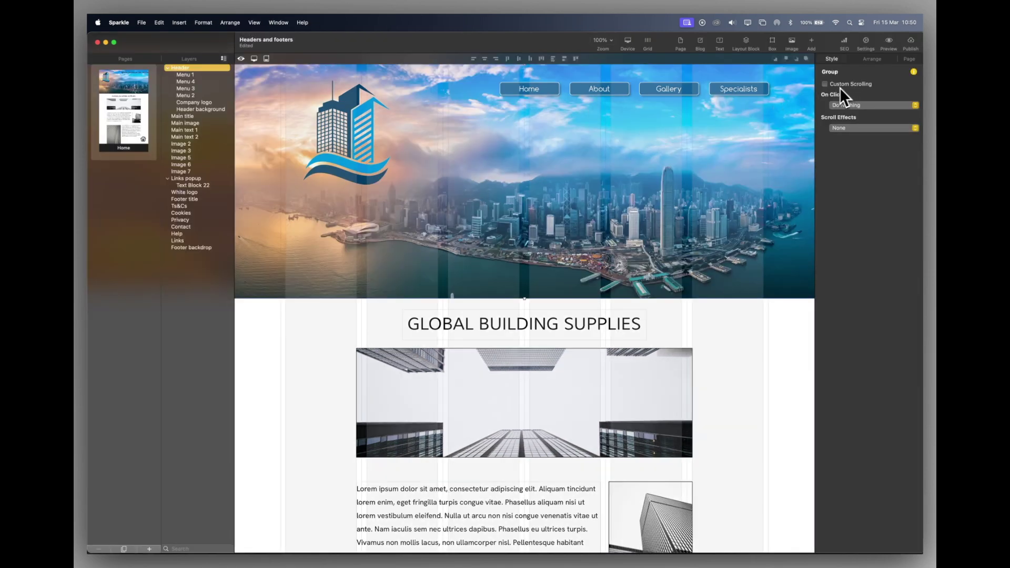
click(825, 84)
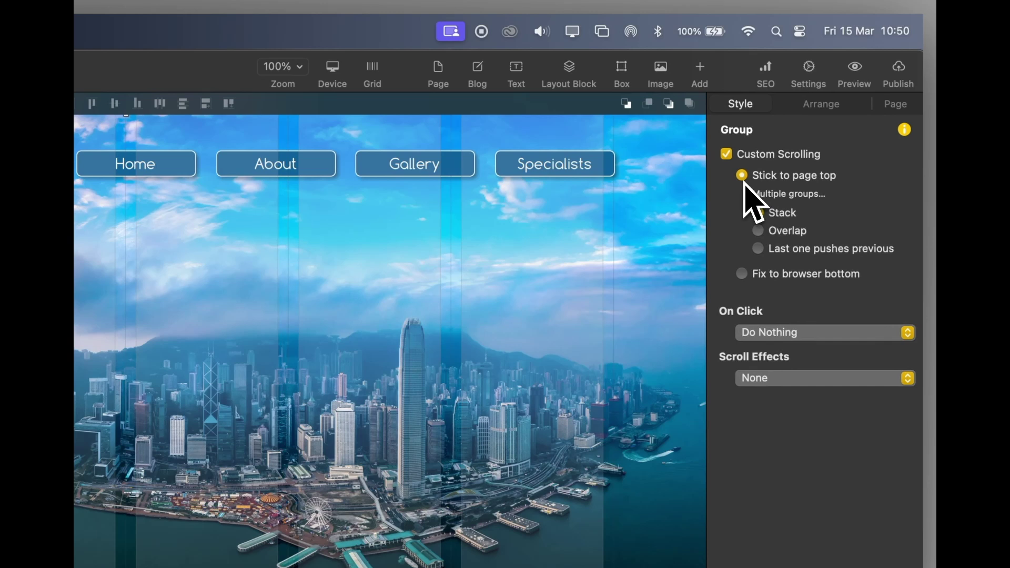
- Preview in Safari and confirm the header stays pinned while scrolling to the footer and back
click(858, 71)
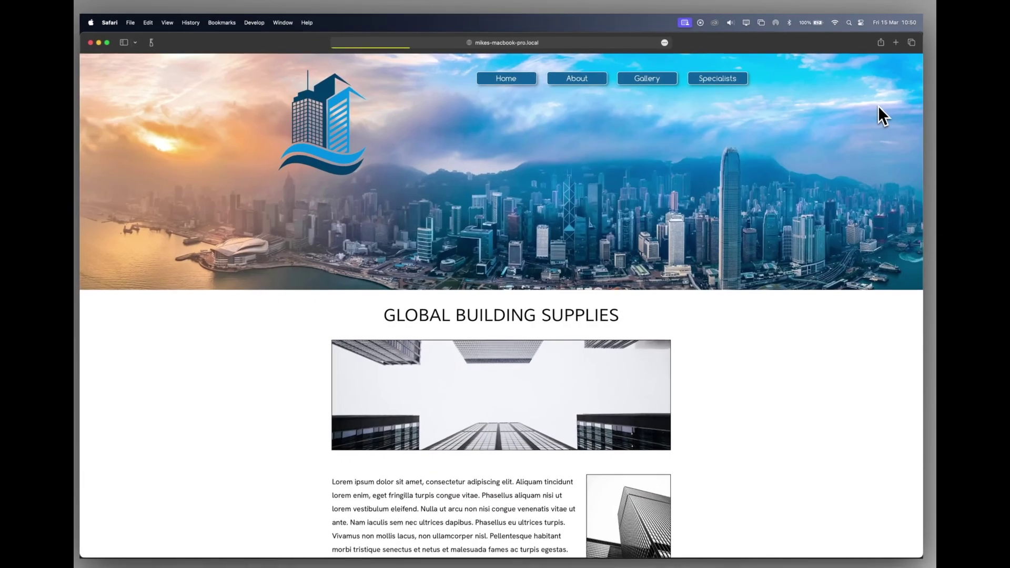
scroll(588, 305, down, 10)
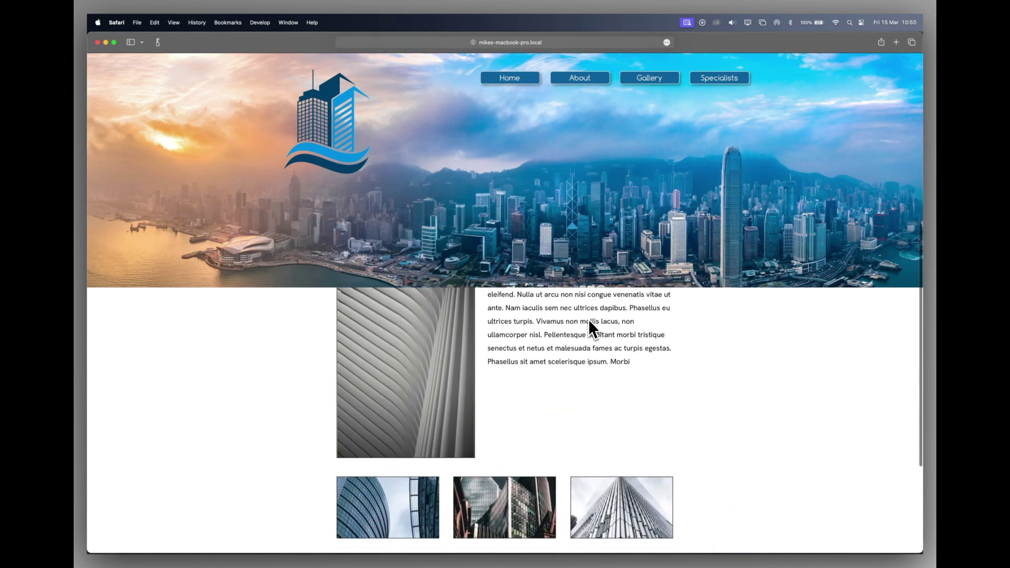
scroll(588, 319, down, 4)
scroll(588, 315, up, 6)
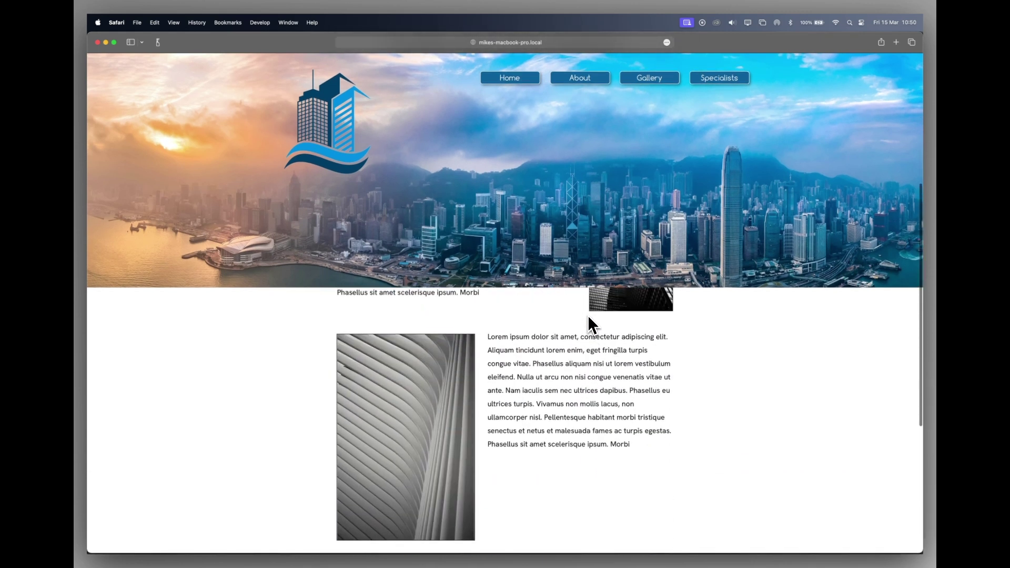
scroll(588, 316, up, 6)
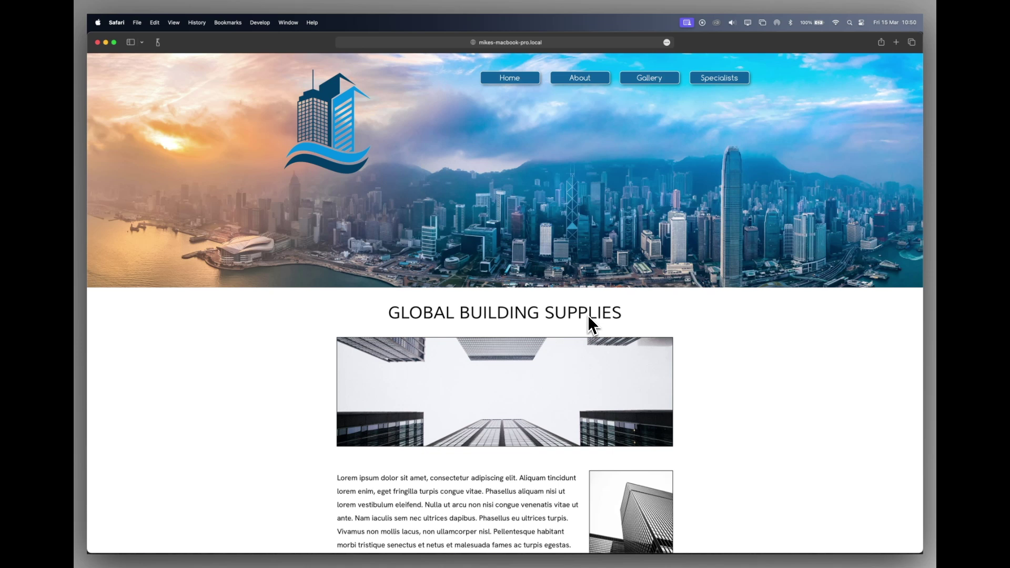
key(super+Tab)
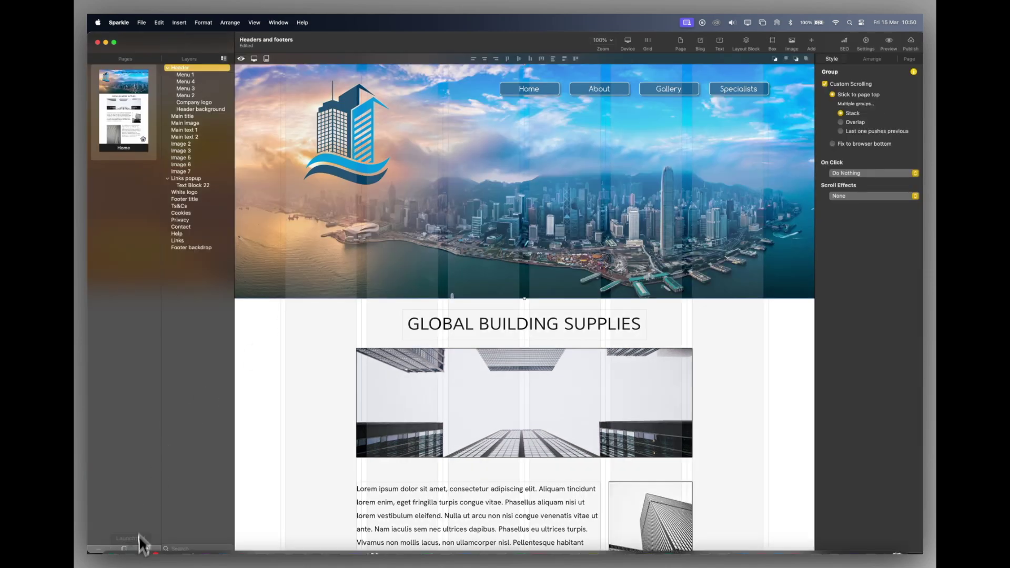
- Add two blank pages, Page 1 and Page 2, then return to the Home page
click(149, 549)
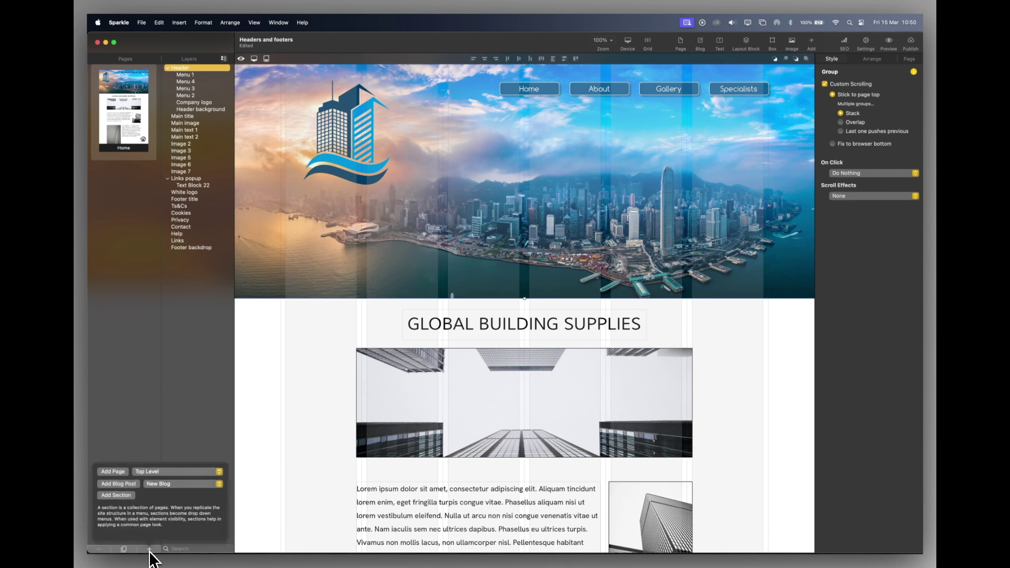
click(117, 472)
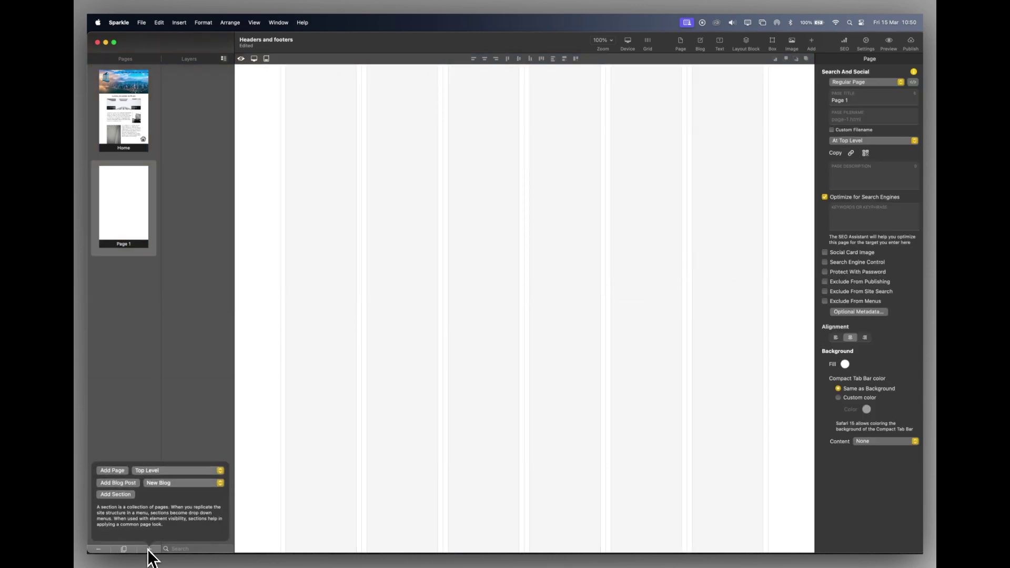
click(117, 472)
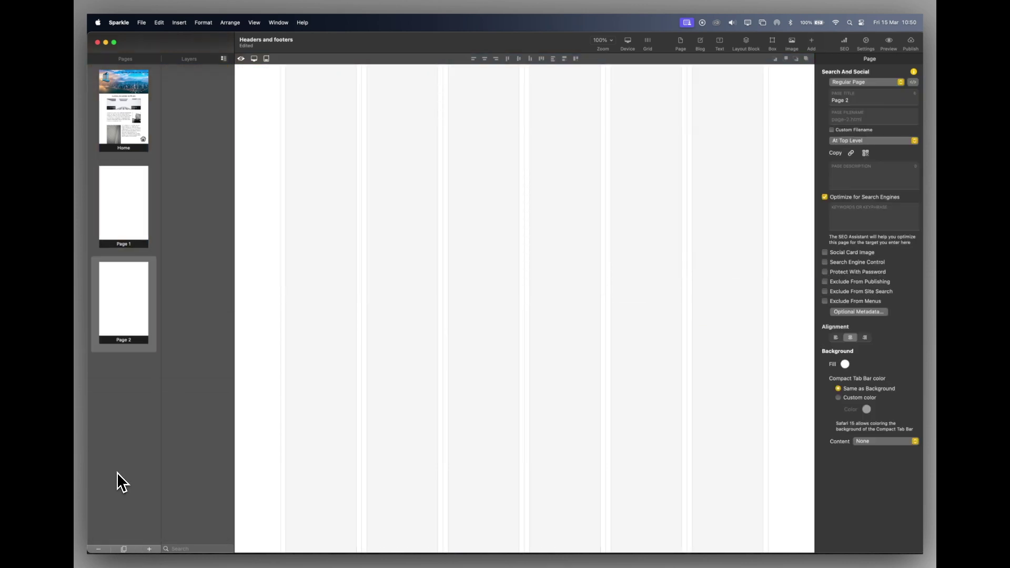
click(112, 116)
- Set the Header group's visibility to Show on all pages and verify it on Page 1 and Page 2
click(514, 160)
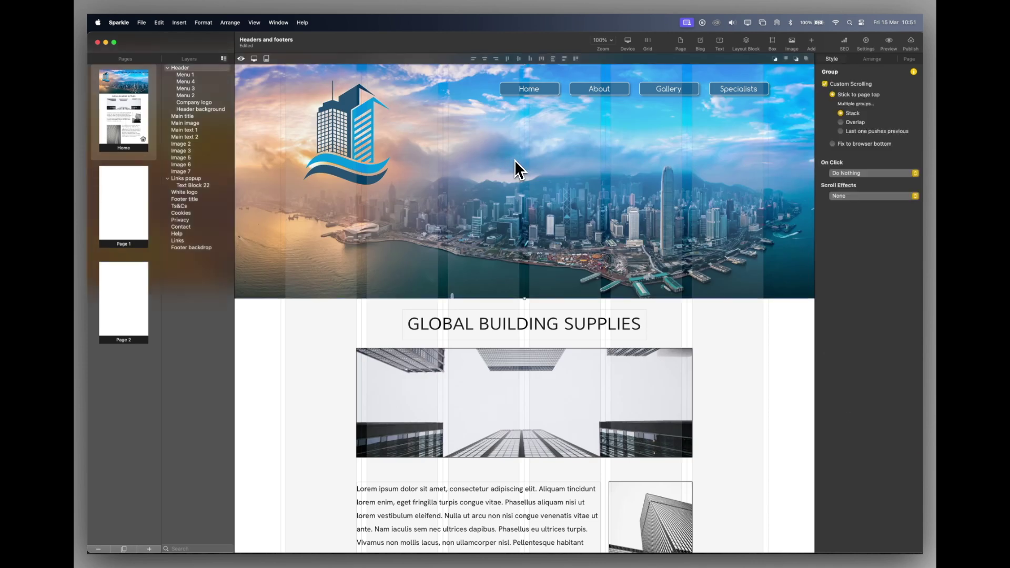
click(872, 59)
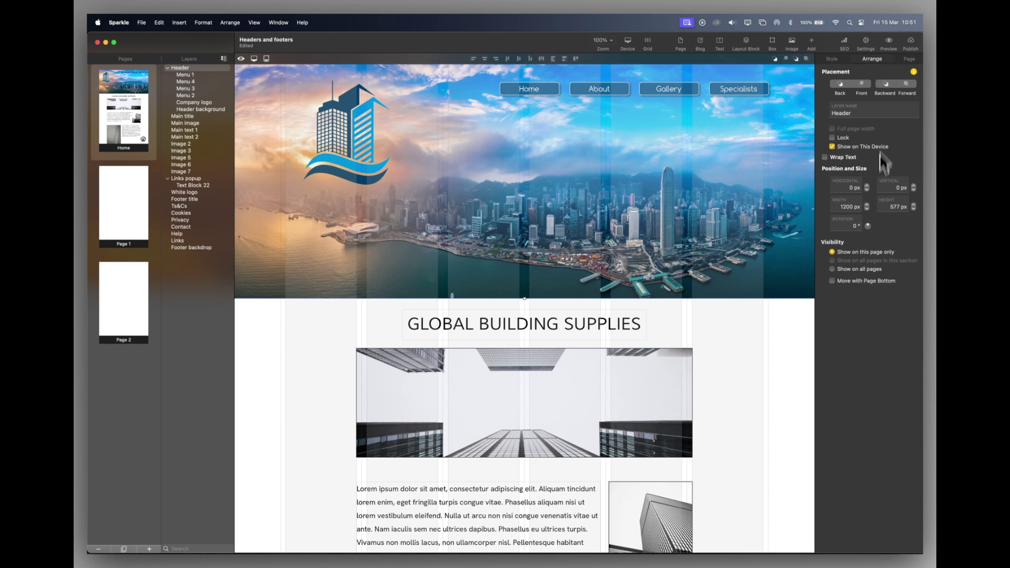
click(833, 269)
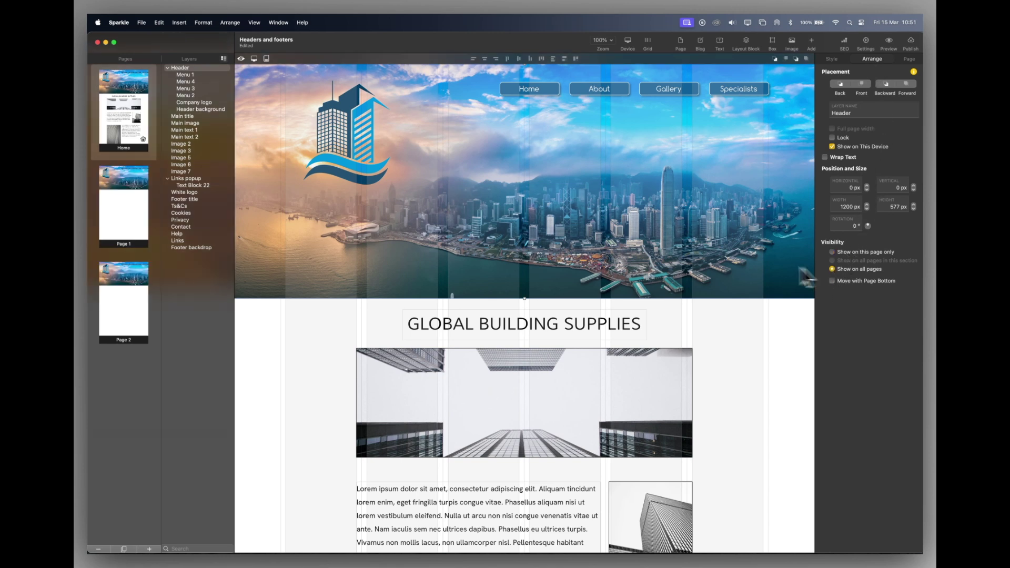
click(123, 209)
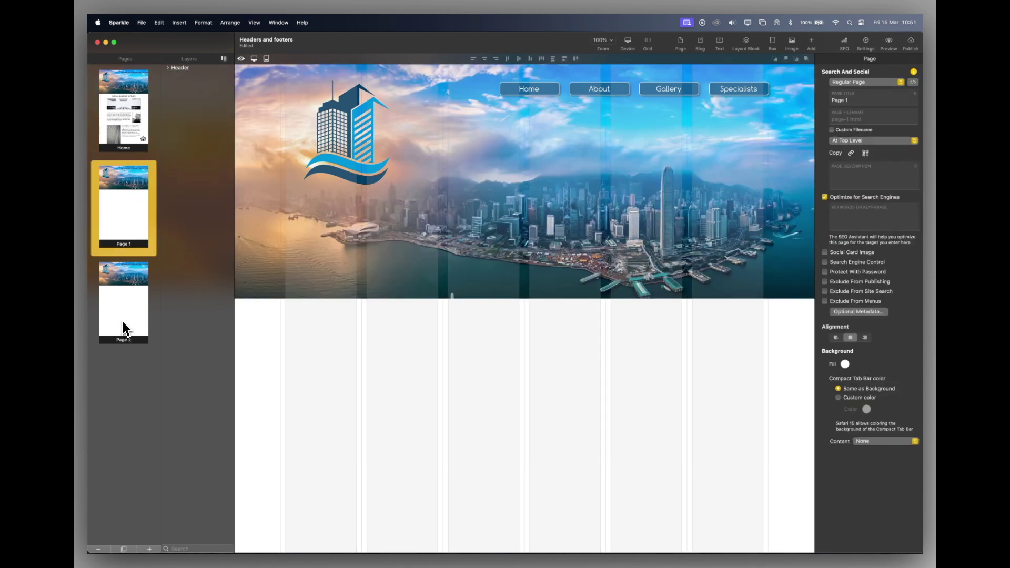
click(124, 331)
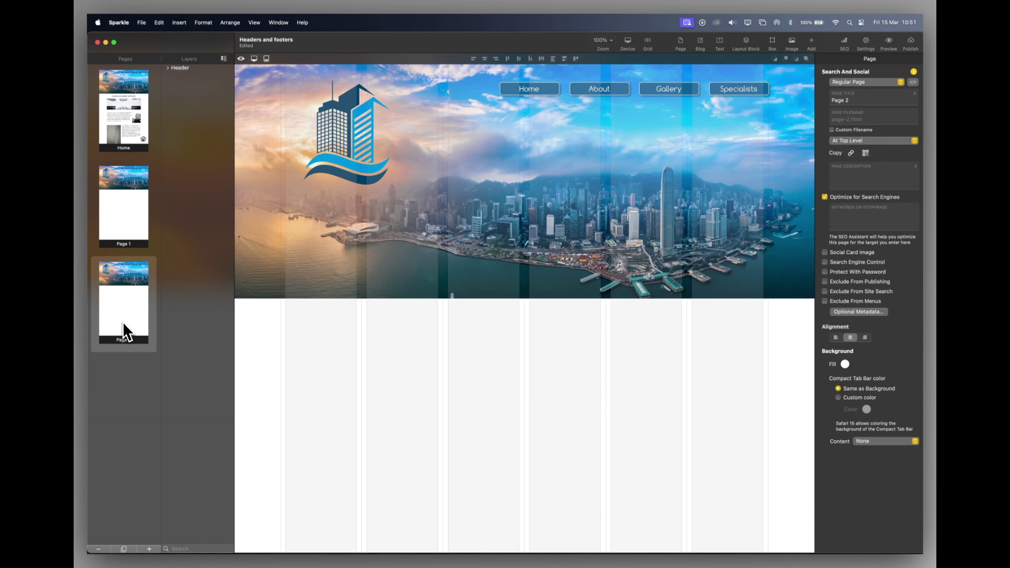
click(131, 99)
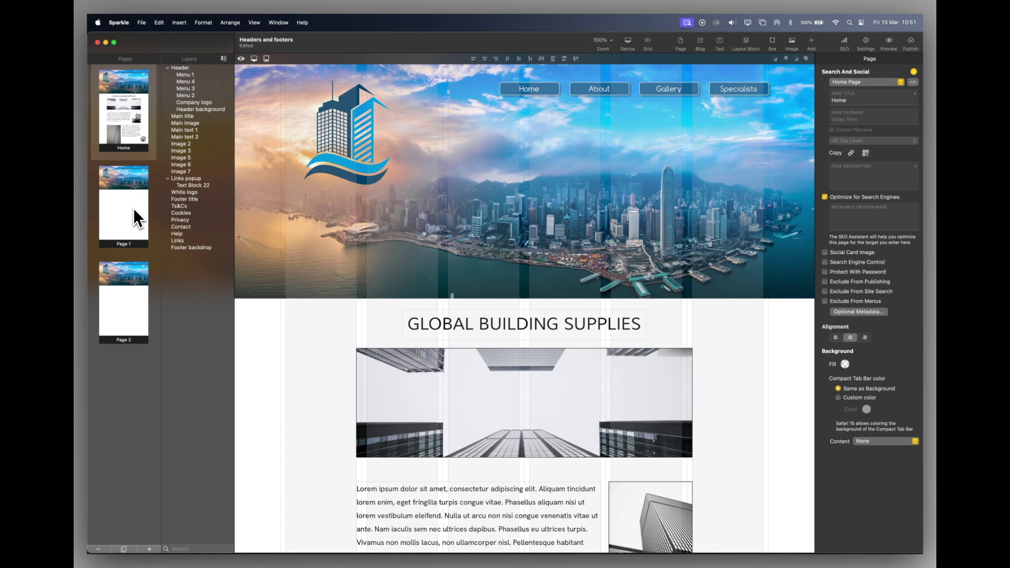
- Group the footer's backdrop, logo, tagline and links into a single group
scroll(739, 444, down, 3)
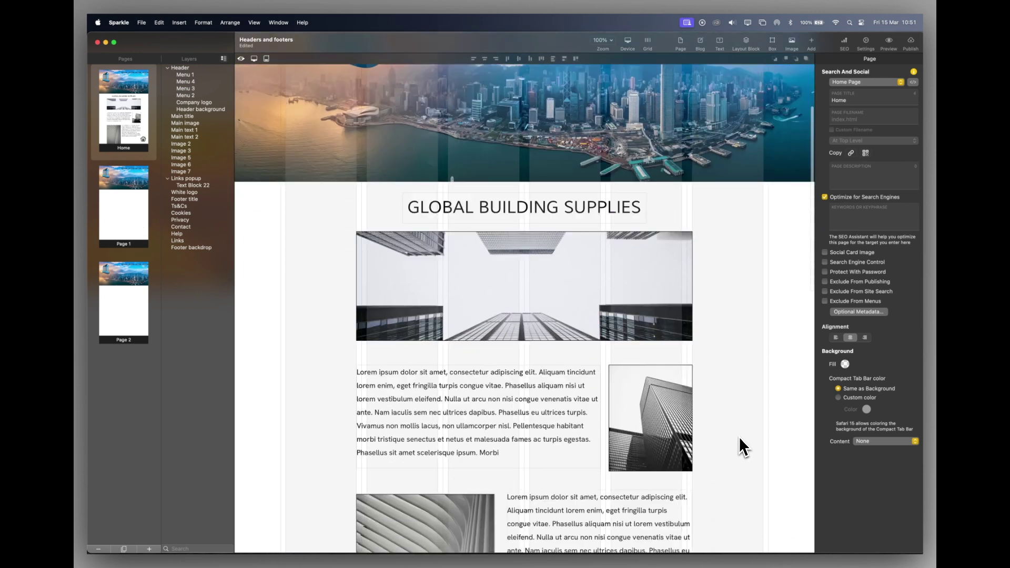
scroll(739, 445, down, 10)
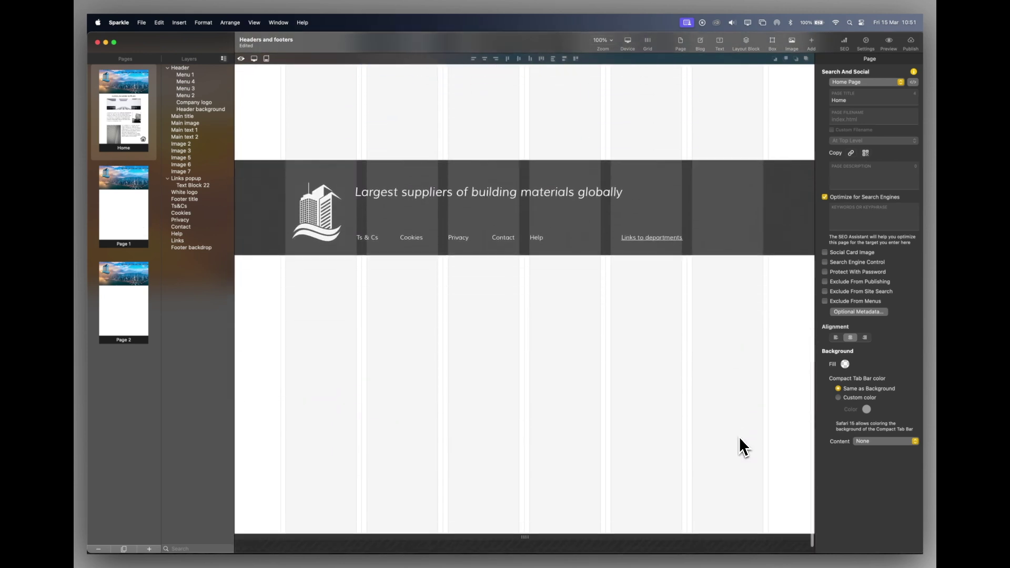
scroll(739, 445, down, 2)
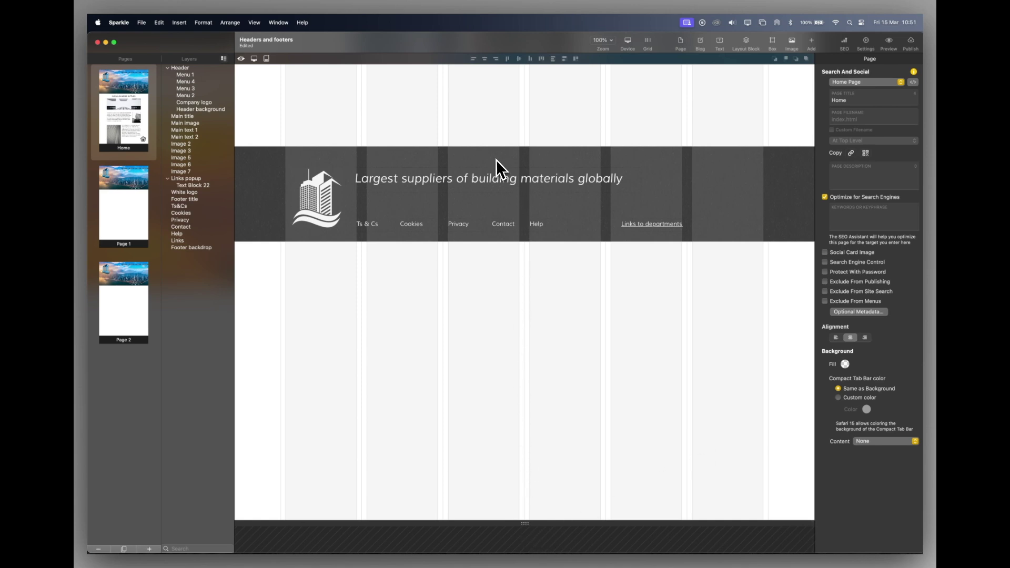
drag(498, 164, 298, 151)
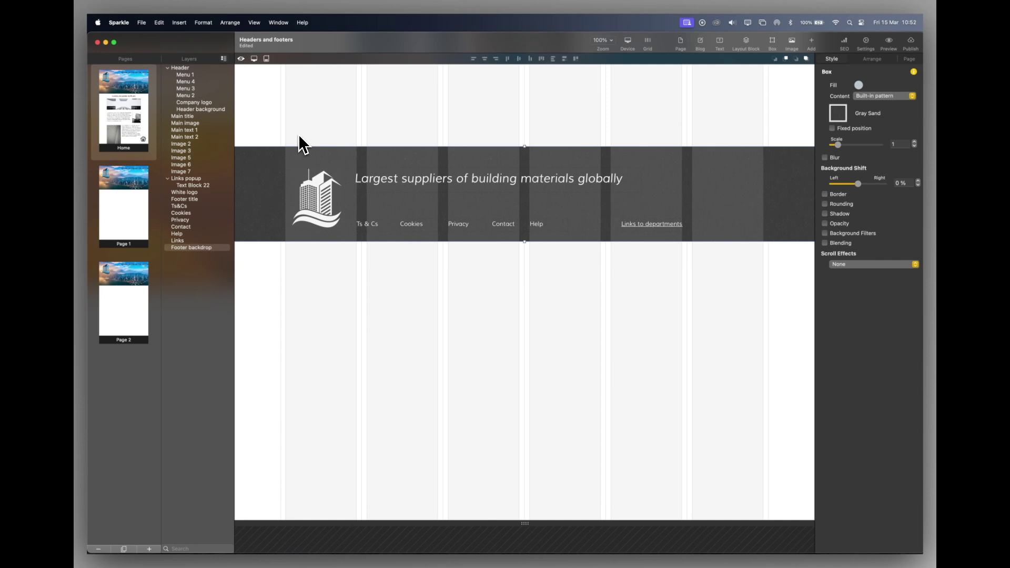
drag(303, 144, 710, 271)
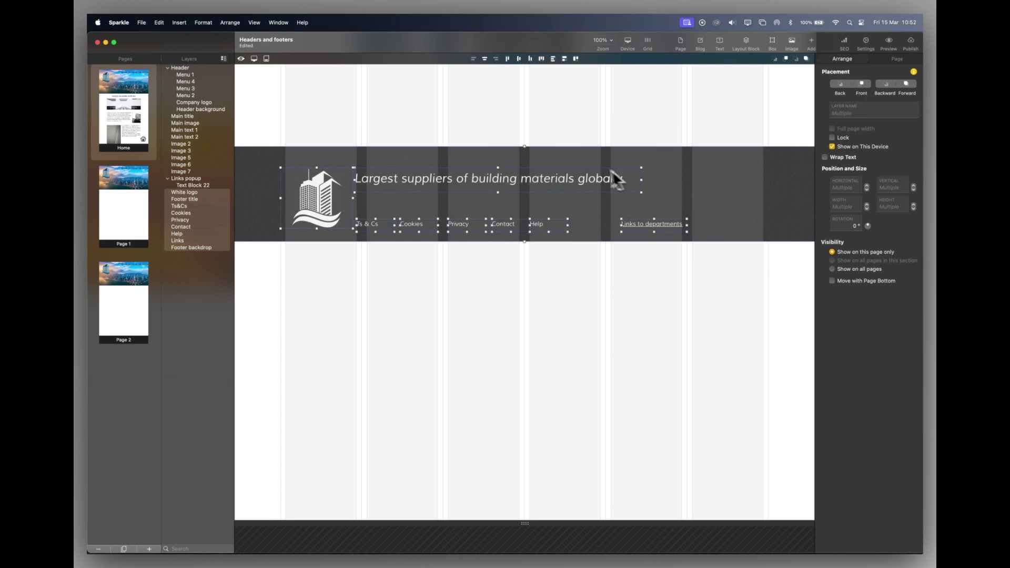
right_click(580, 176)
click(590, 248)
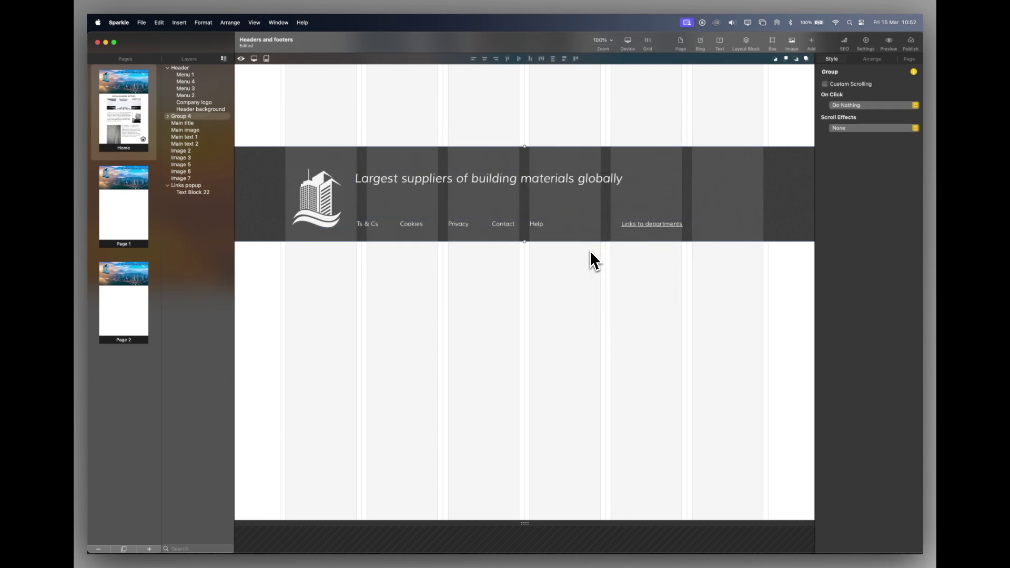
- Rename the new group 'Footer' and collapse the Header layer group
double_click(183, 118)
text(Footer)
key(Return)
click(167, 68)
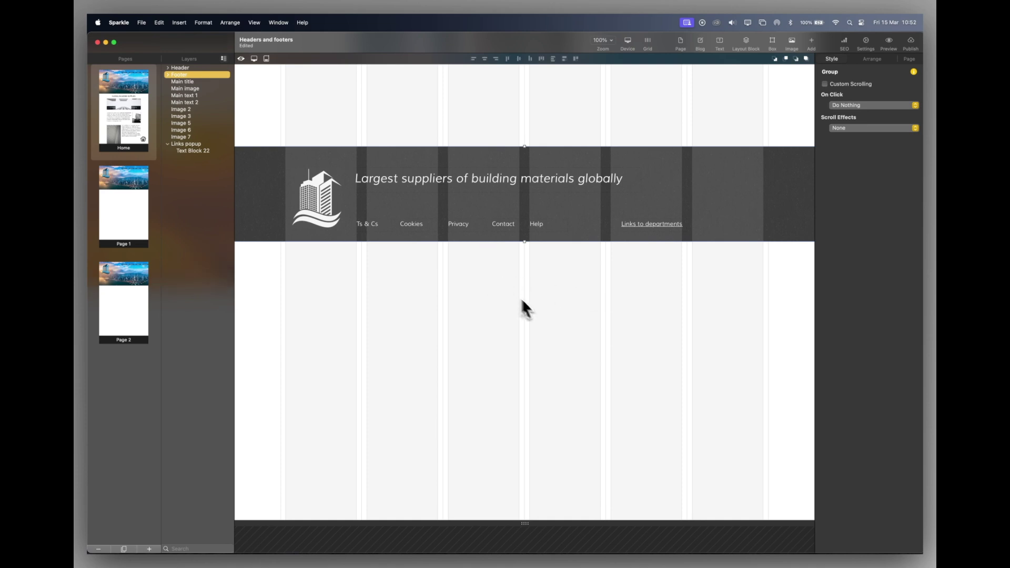
click(541, 312)
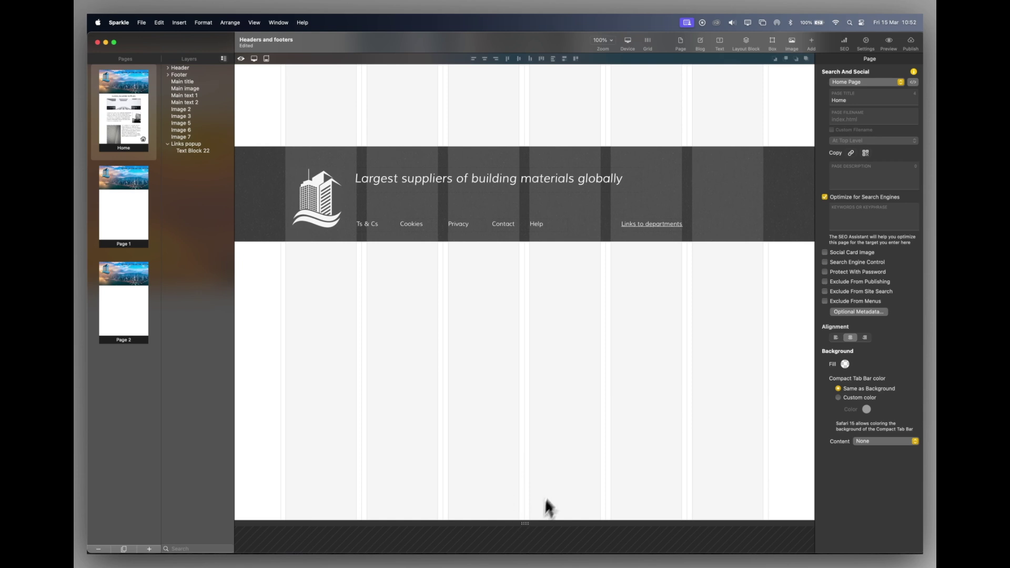
click(509, 179)
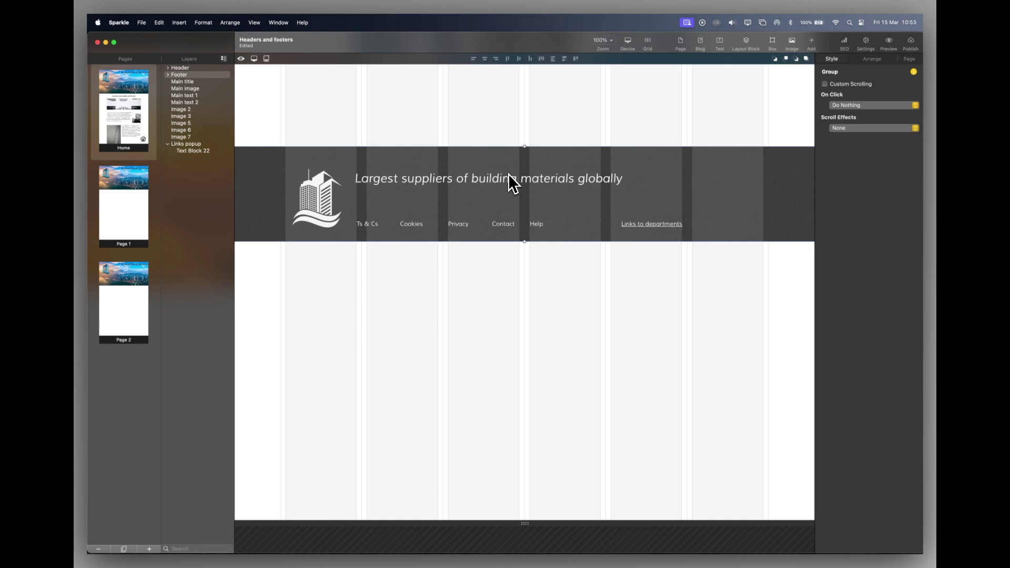
- Open a live preview in Safari and check the footer sits at the bottom of the home page
click(889, 42)
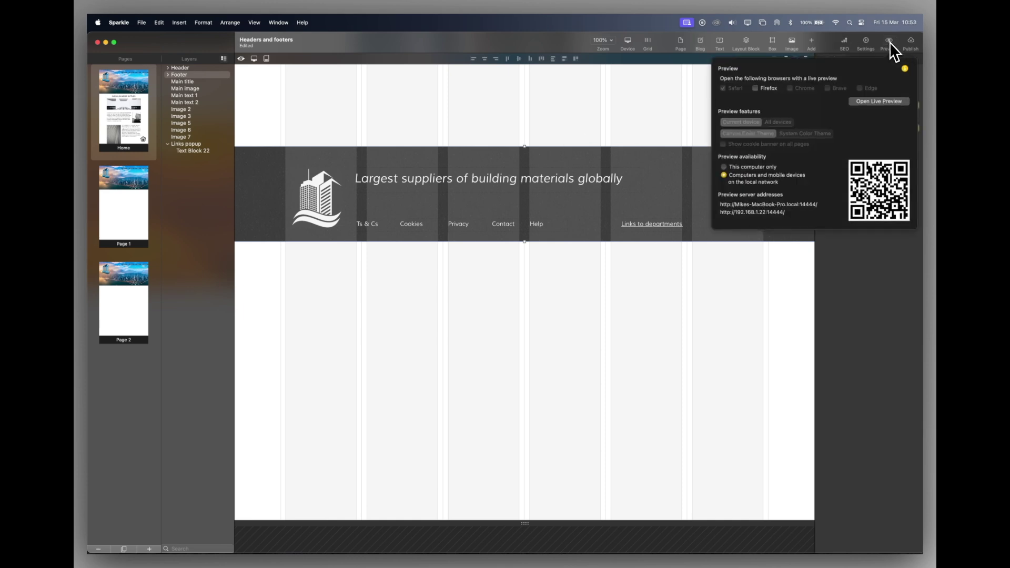
click(889, 100)
scroll(626, 331, down, 5)
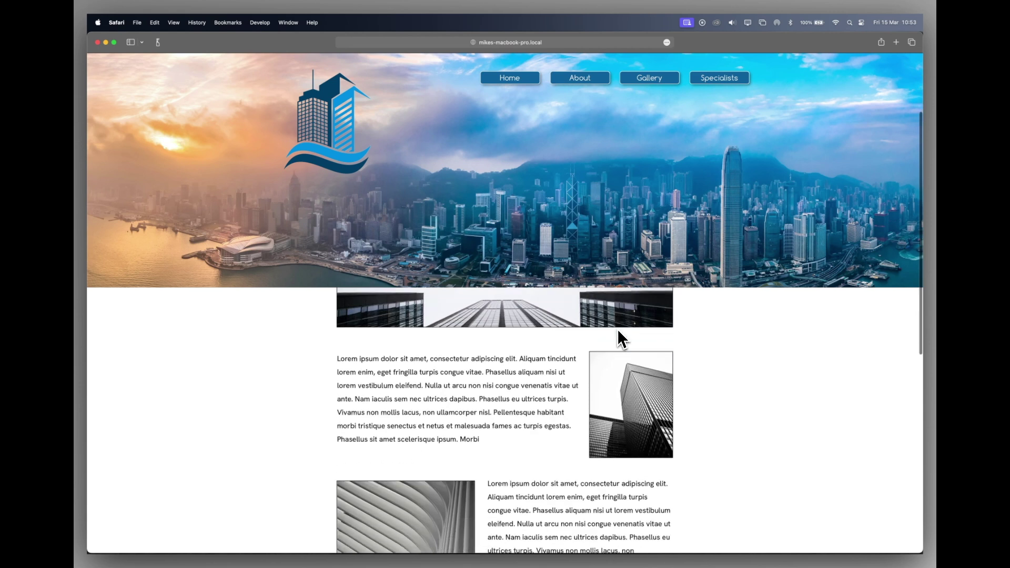
scroll(618, 331, down, 10)
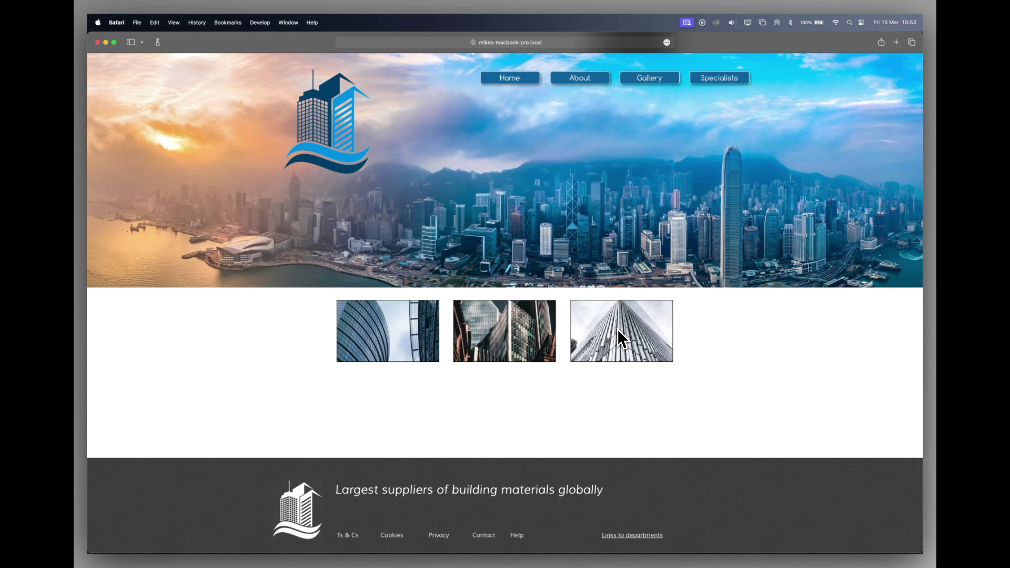
scroll(617, 330, up, 2)
scroll(618, 333, up, 3)
scroll(618, 333, down, 5)
key(super+Tab)
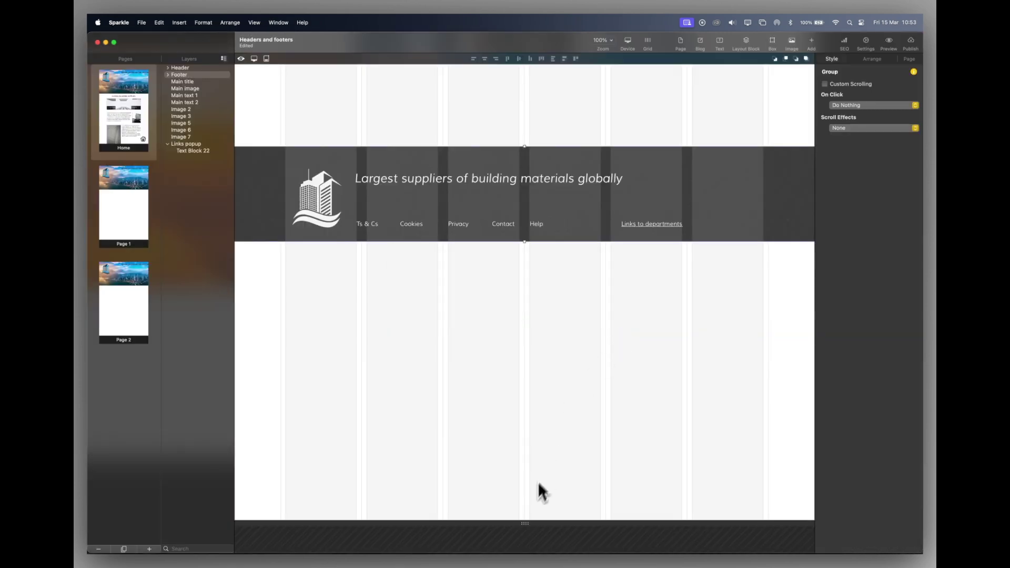
- Clear the stray Box 17 from below the Home page footer, recheck the preview, and show page settings
click(528, 497)
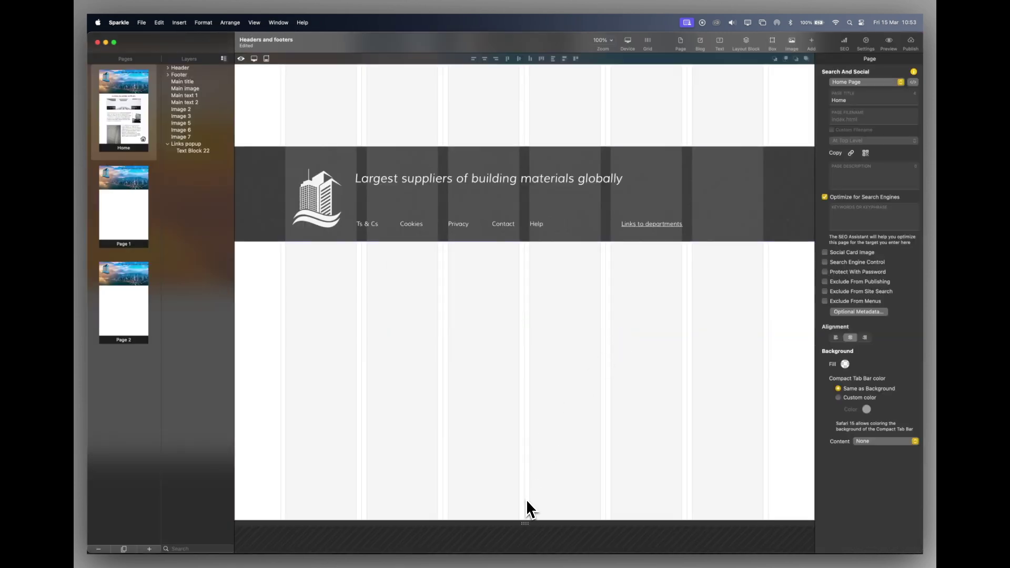
click(772, 42)
drag(525, 276, 525, 439)
key(super+alt+p)
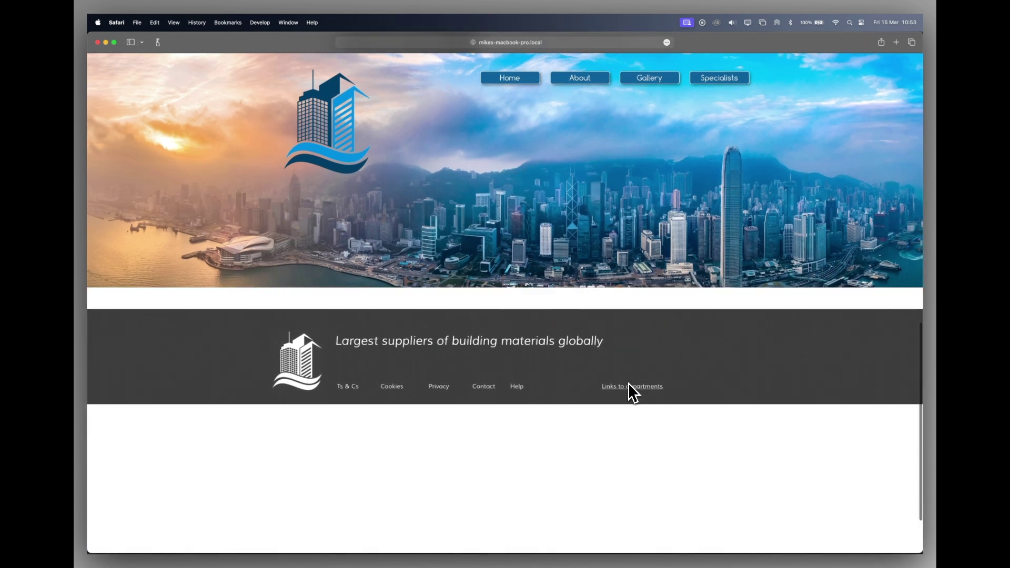
key(super+Tab)
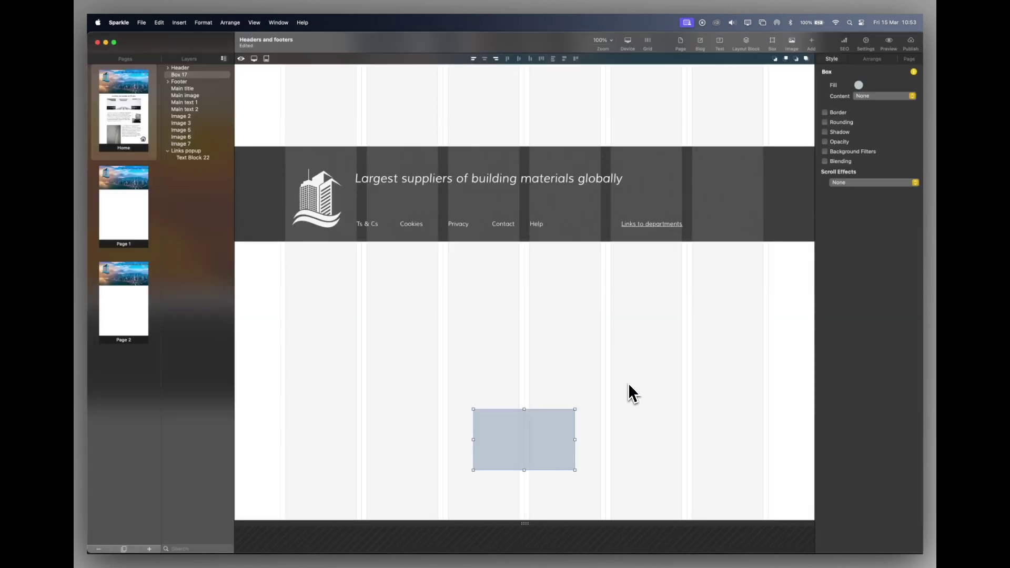
click(544, 430)
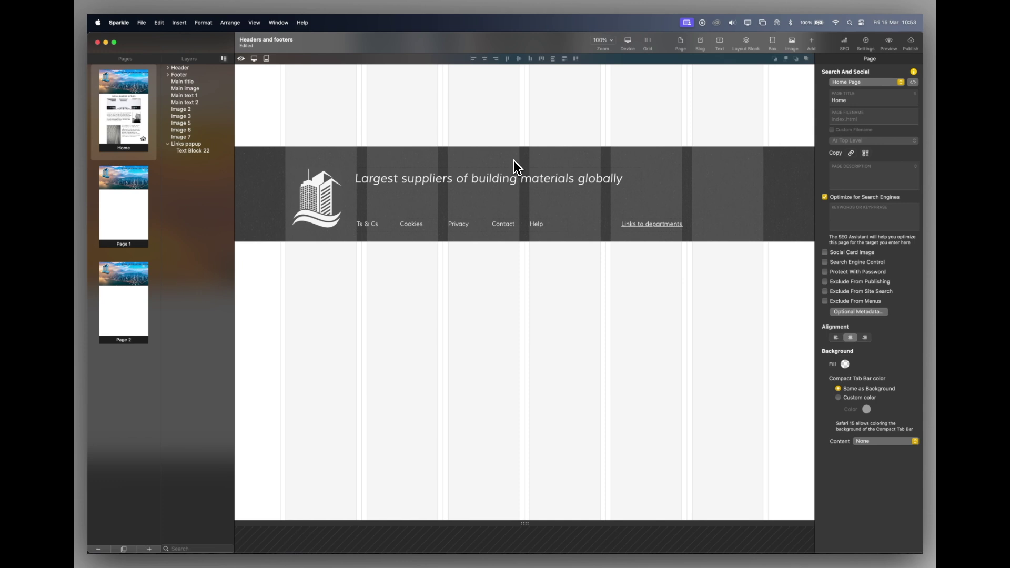
- Select the Footer group, move it further down the page and check its Position and Size
click(514, 164)
scroll(522, 204, up, 5)
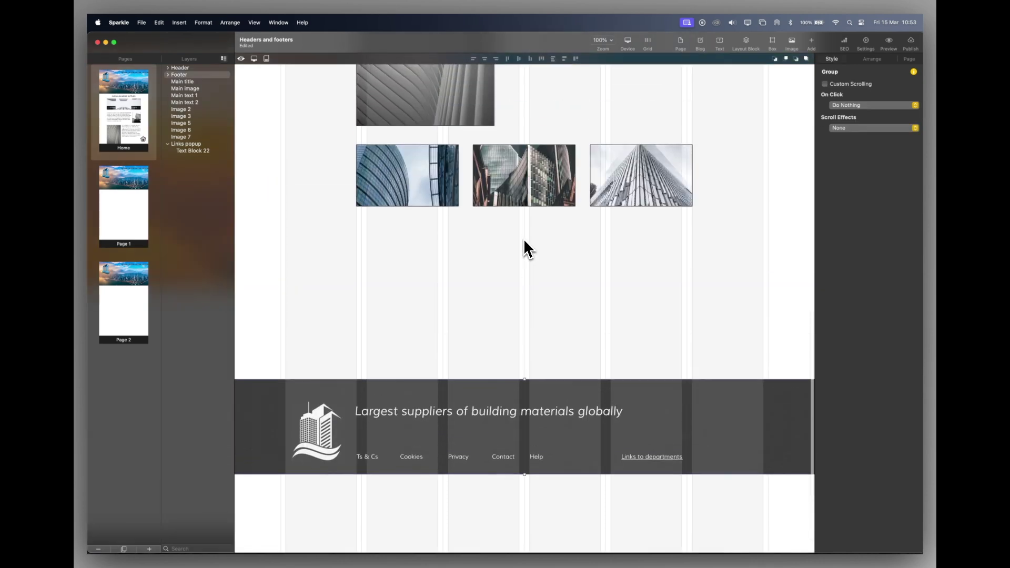
scroll(526, 247, down, 5)
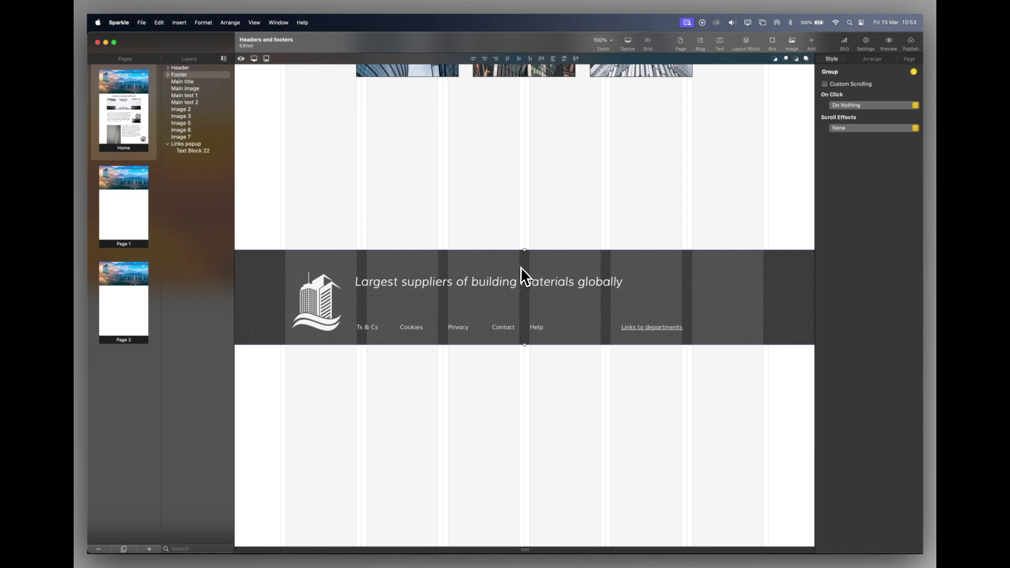
mouse_move(521, 267)
mouse_down()
mouse_move(538, 368)
mouse_move(526, 266)
mouse_up()
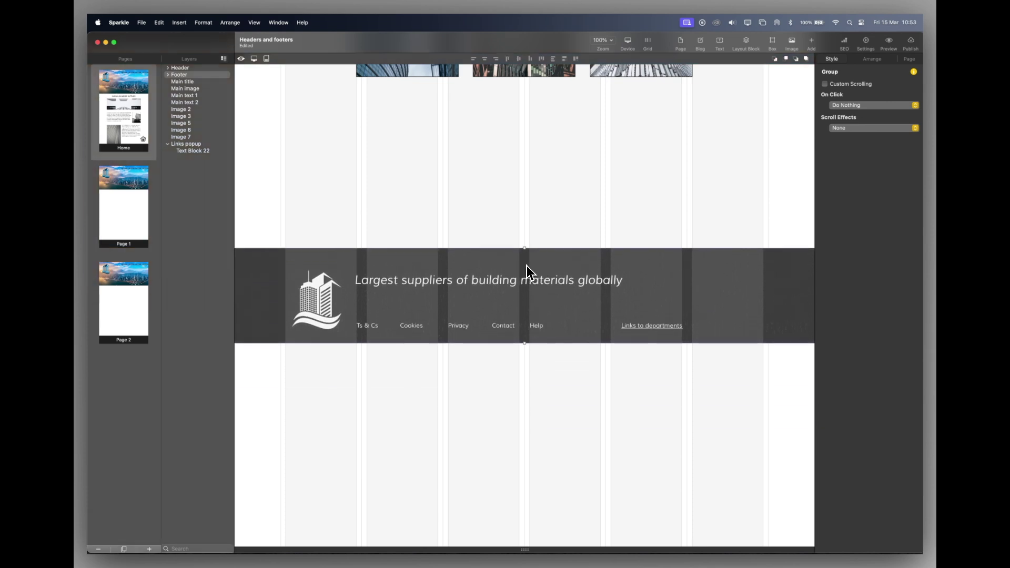
click(526, 267)
key(Escape)
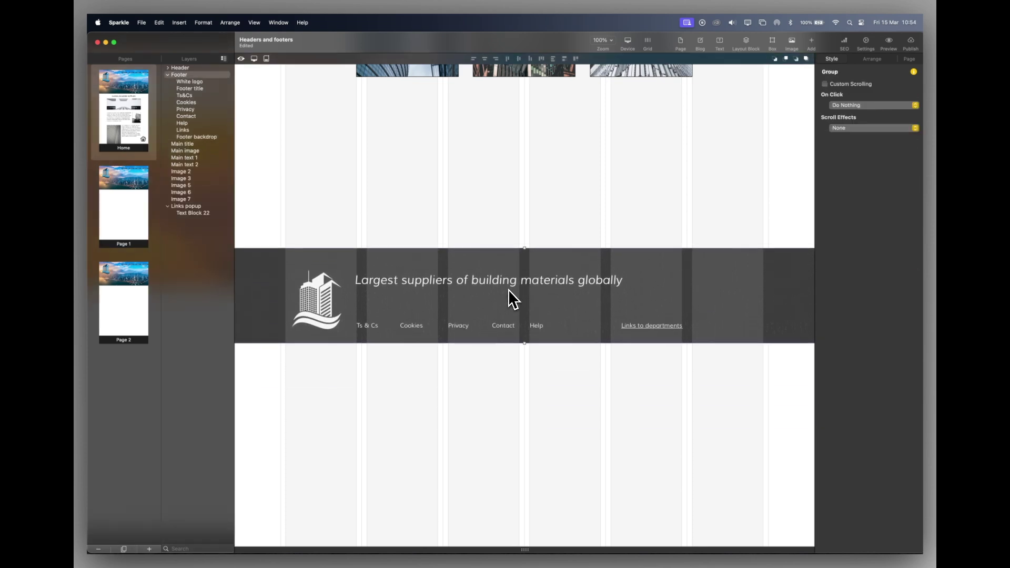
drag(517, 269, 545, 472)
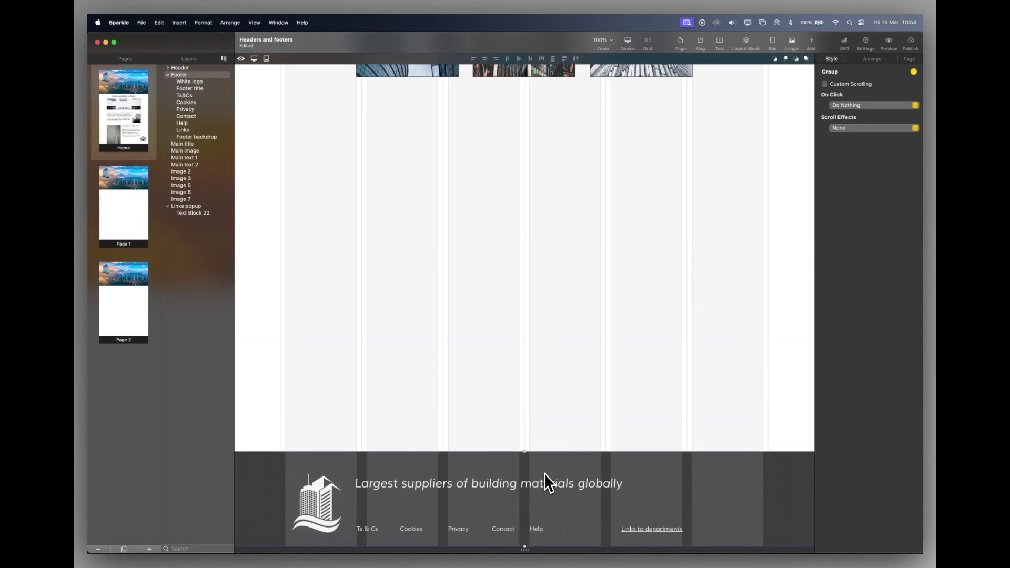
click(872, 59)
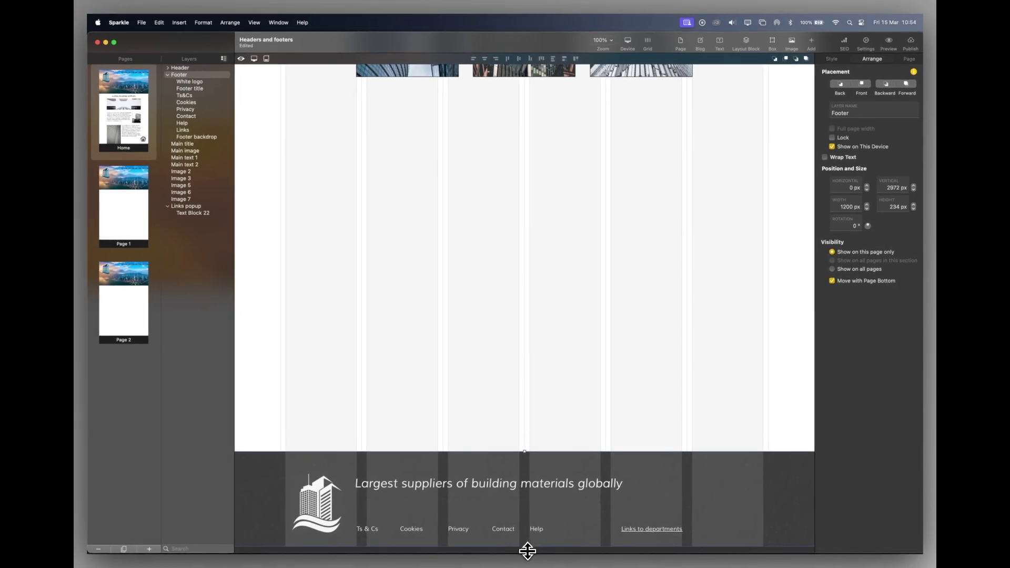
- Raise the Home page's bottom edge until the page ends just below the three-image row at the footer
drag(527, 548, 519, 336)
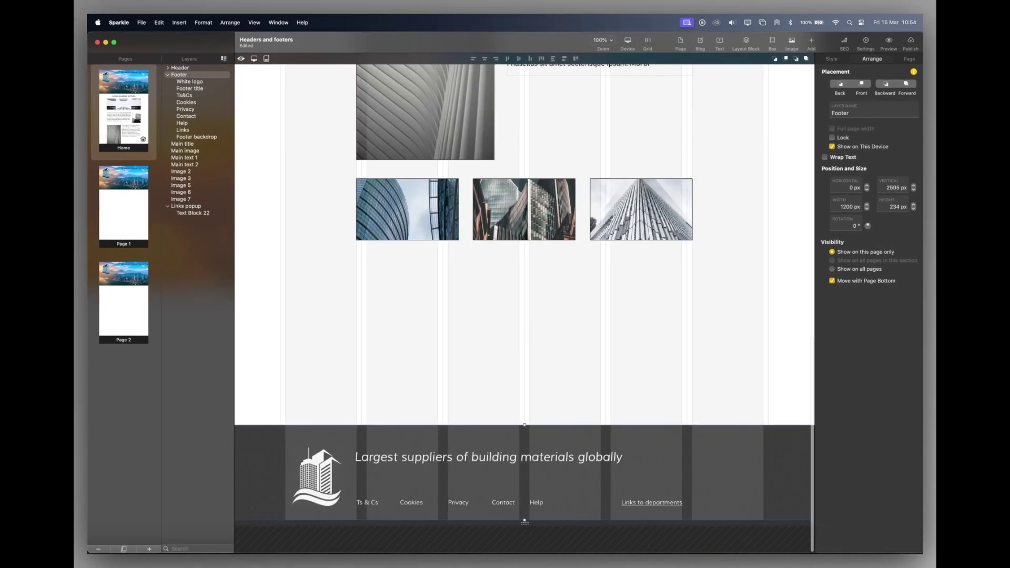
drag(528, 525, 520, 398)
click(532, 390)
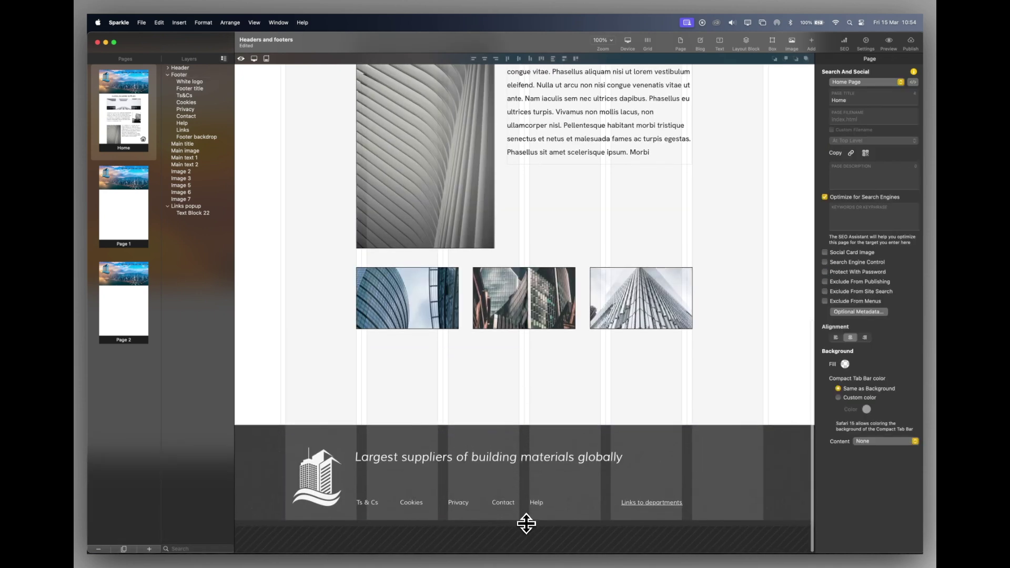
drag(524, 524, 525, 407)
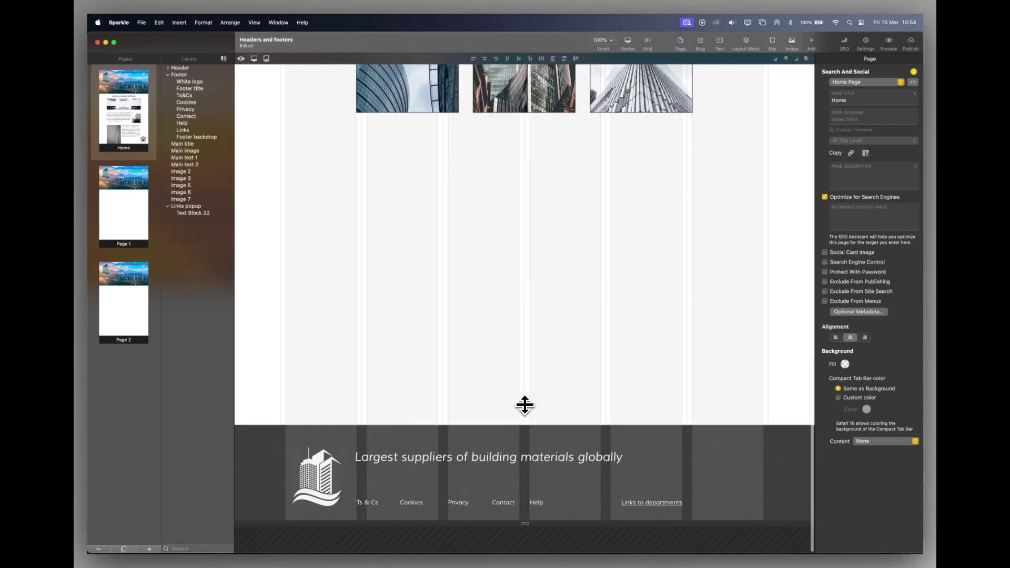
drag(526, 524, 510, 293)
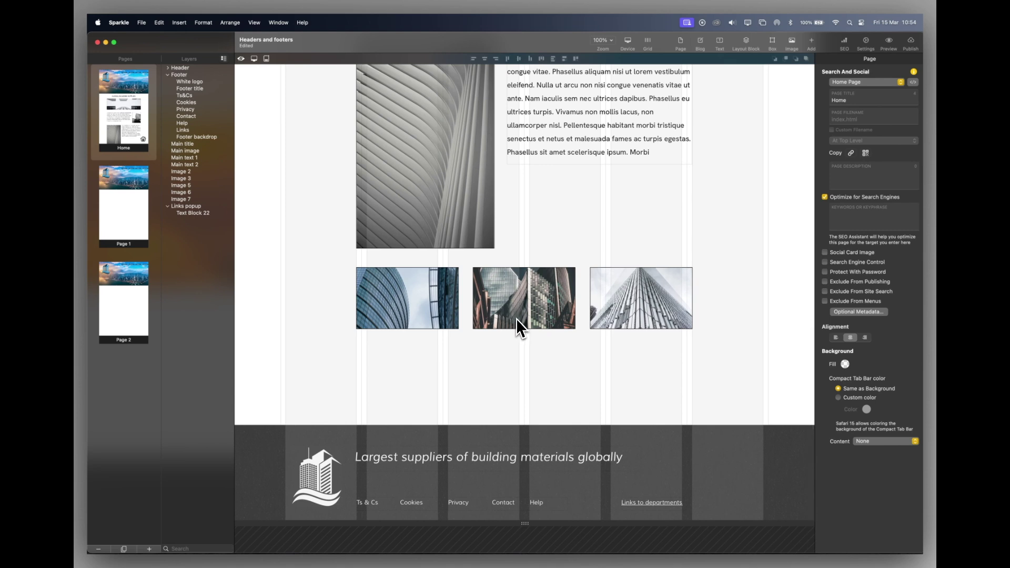
drag(524, 523, 540, 448)
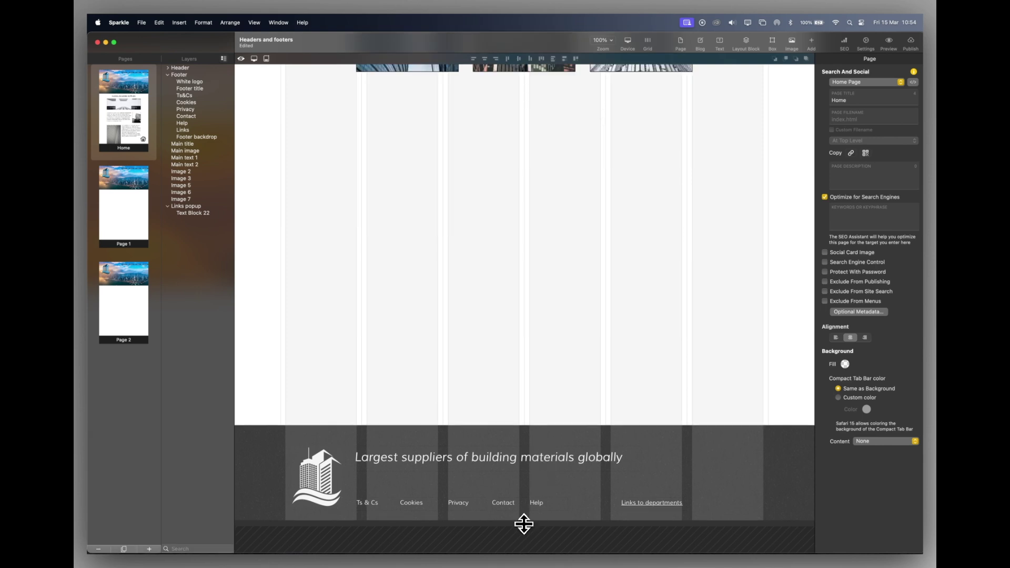
drag(523, 523, 529, 304)
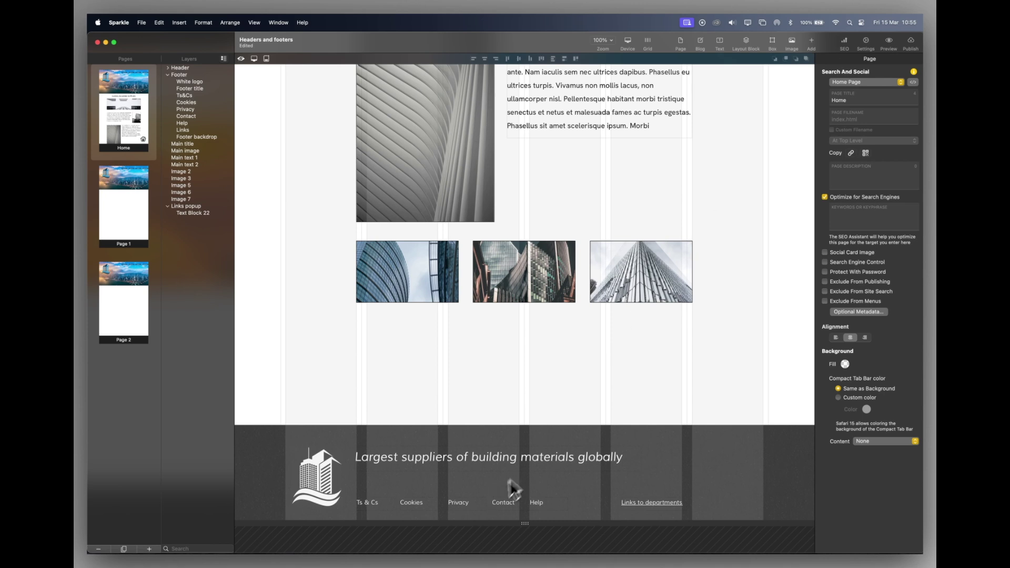
- Turn on Custom Scrolling for the Footer group, set to Fix to browser bottom
click(529, 444)
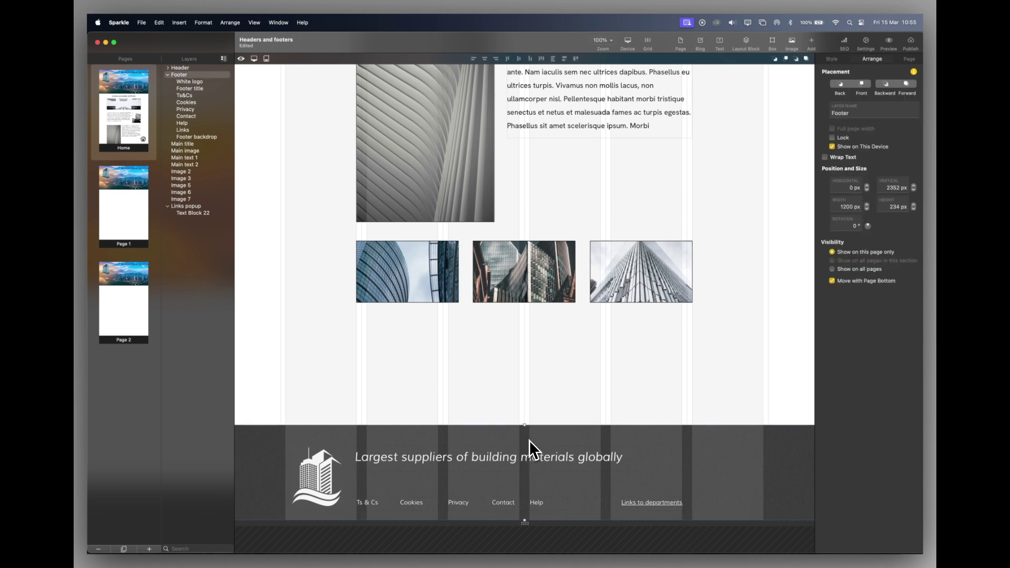
click(833, 60)
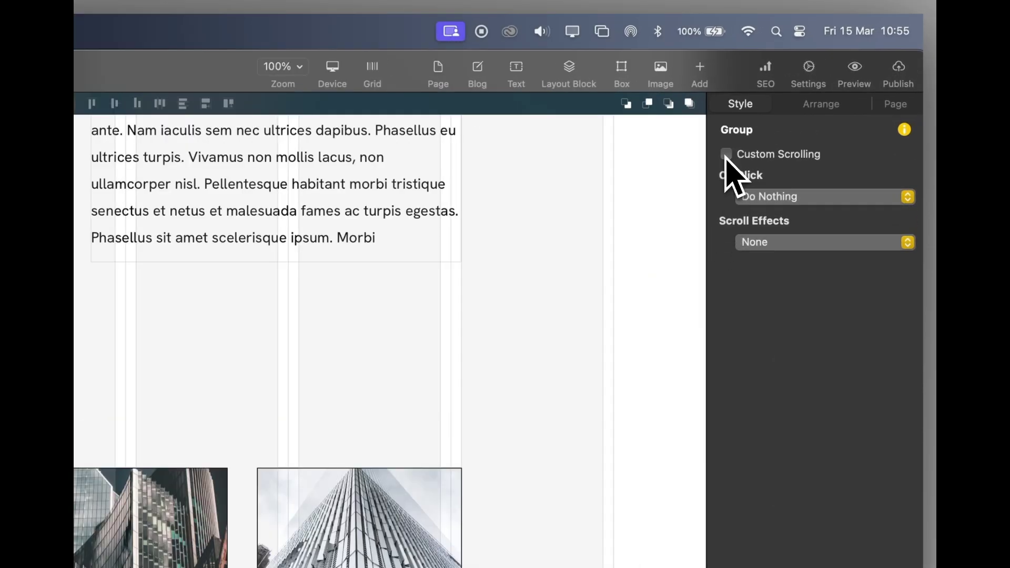
click(726, 154)
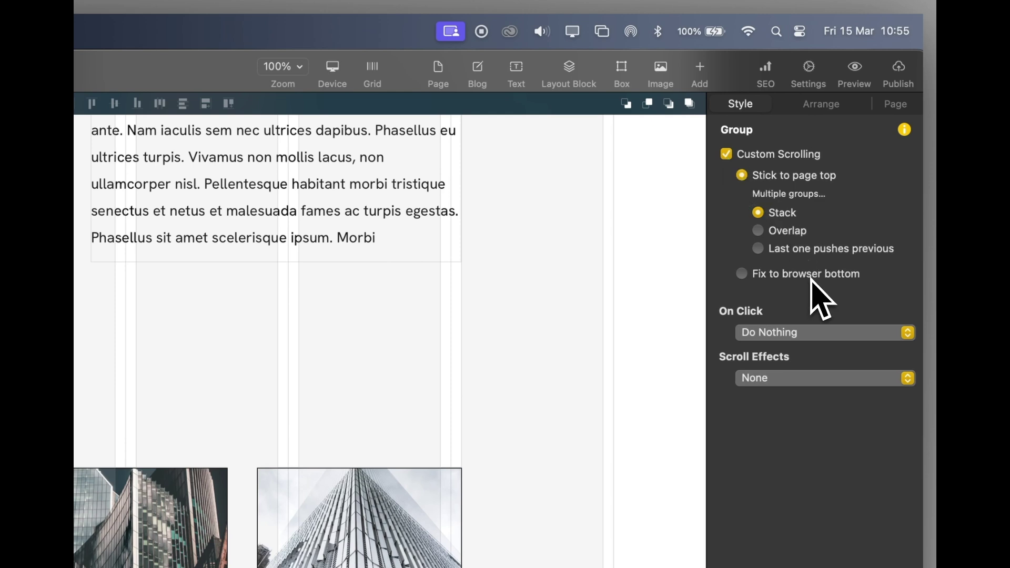
click(742, 274)
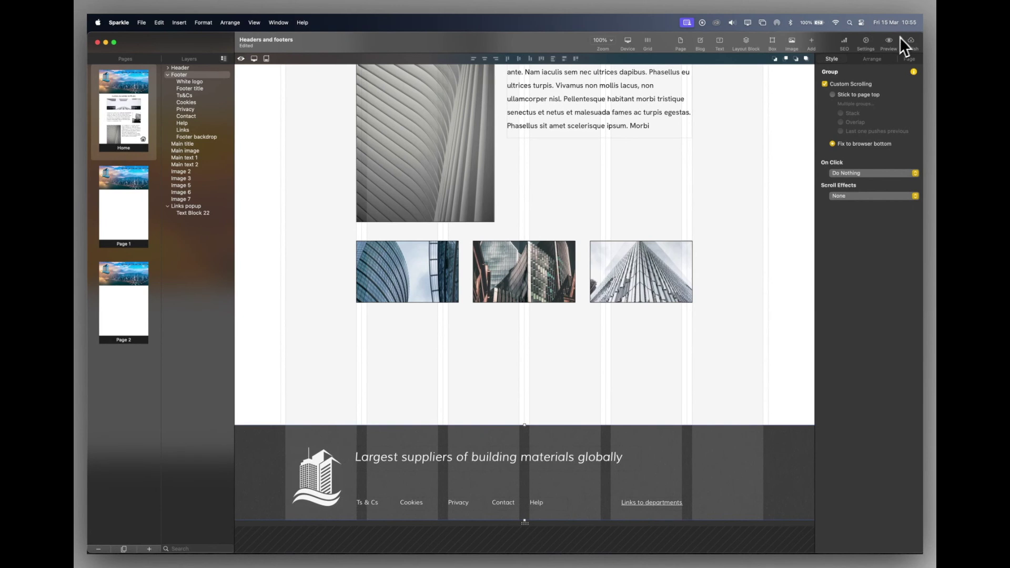
- Preview the site in Safari to check the pinned footer while scrolling, then return to Sparkle
click(890, 40)
click(875, 100)
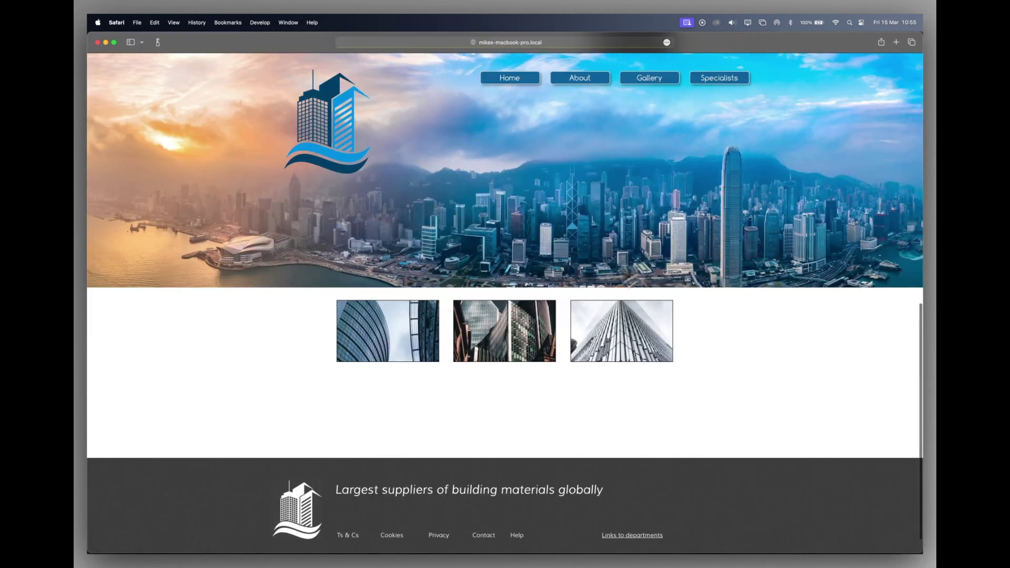
scroll(587, 291, up, 10)
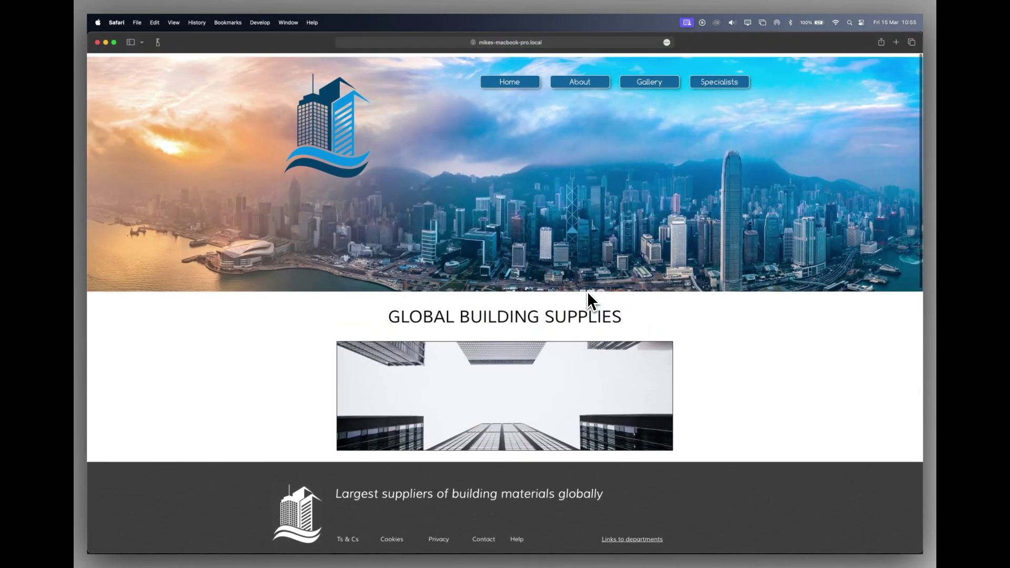
scroll(587, 291, down, 5)
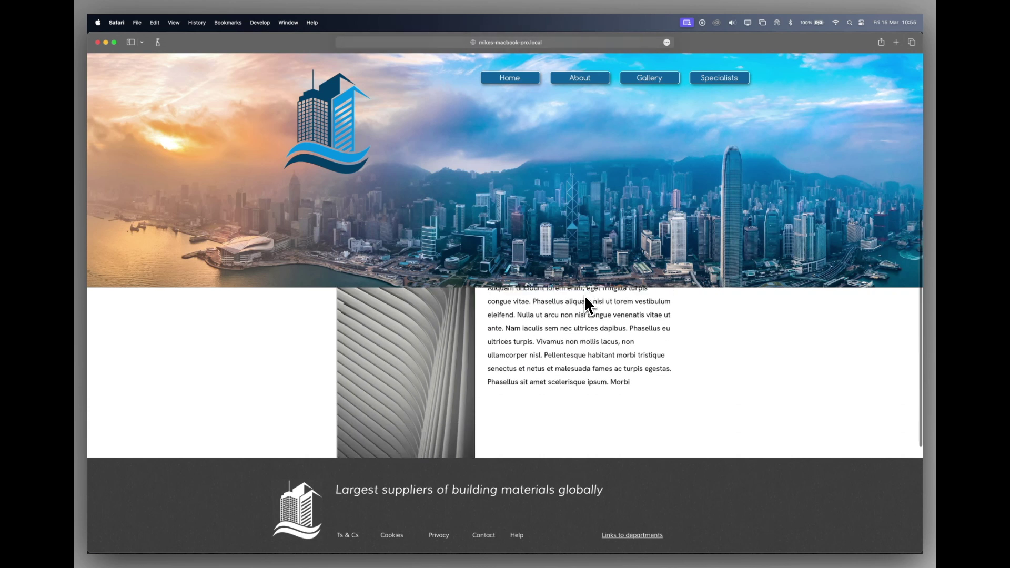
scroll(585, 298, down, 5)
scroll(585, 298, up, 10)
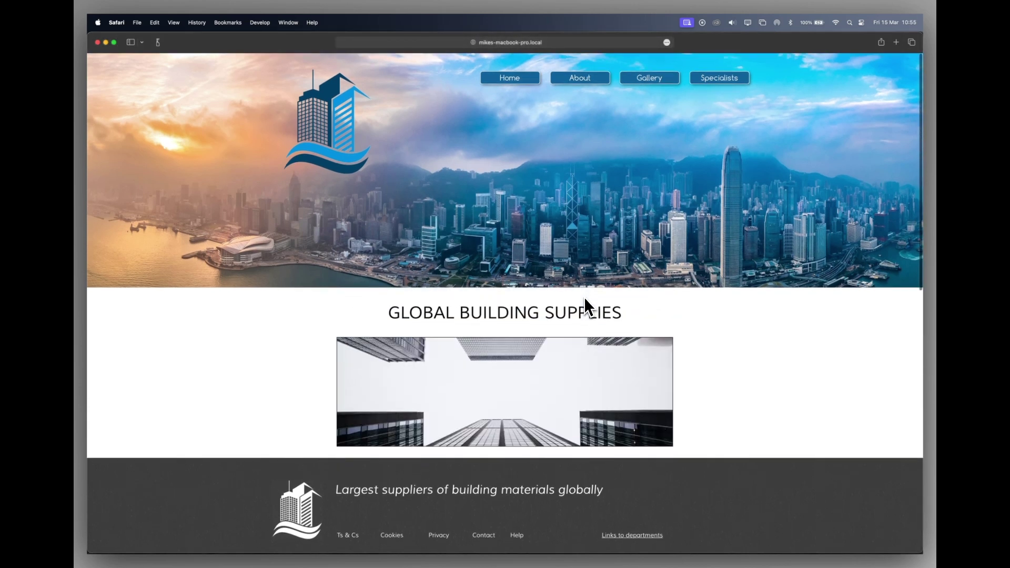
key(super+Tab)
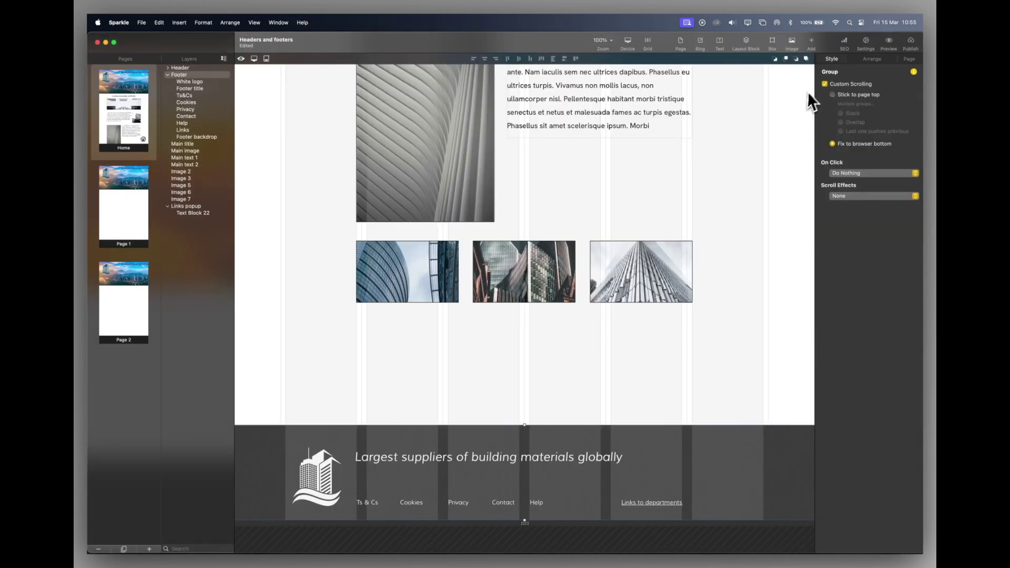
- Switch off Custom Scrolling for the Footer, review its Visibility settings, then deselect it
click(824, 85)
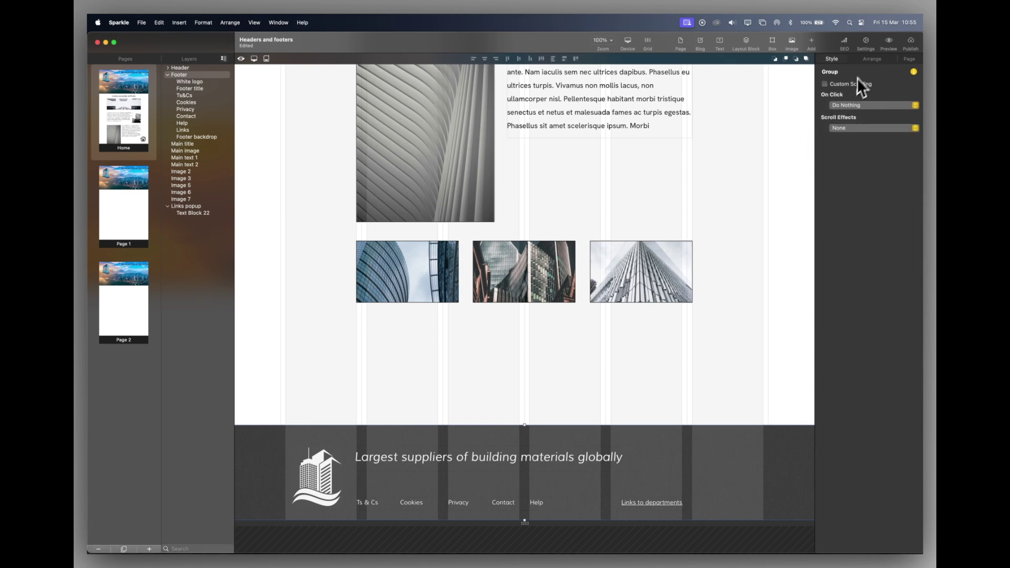
click(868, 59)
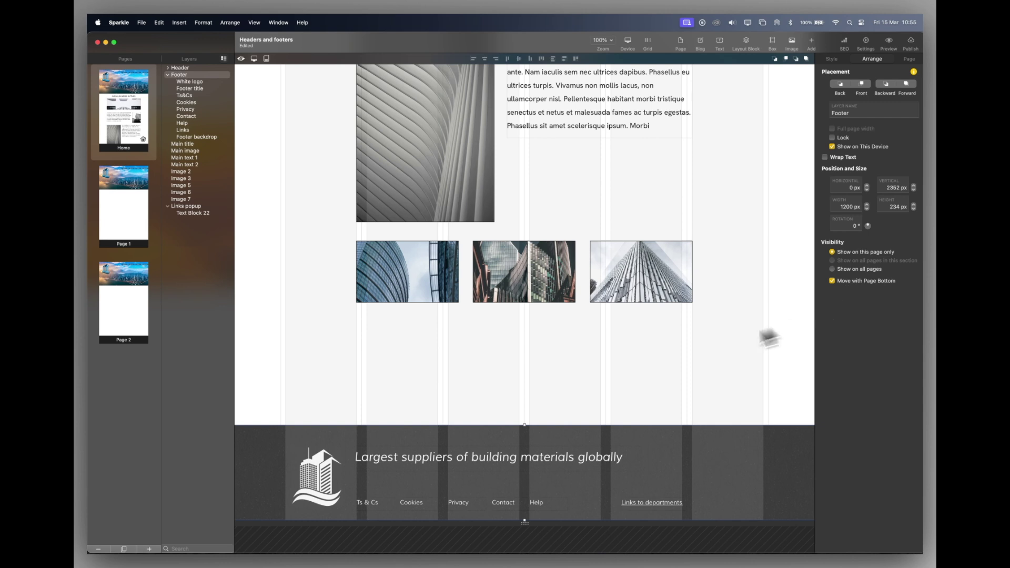
click(652, 359)
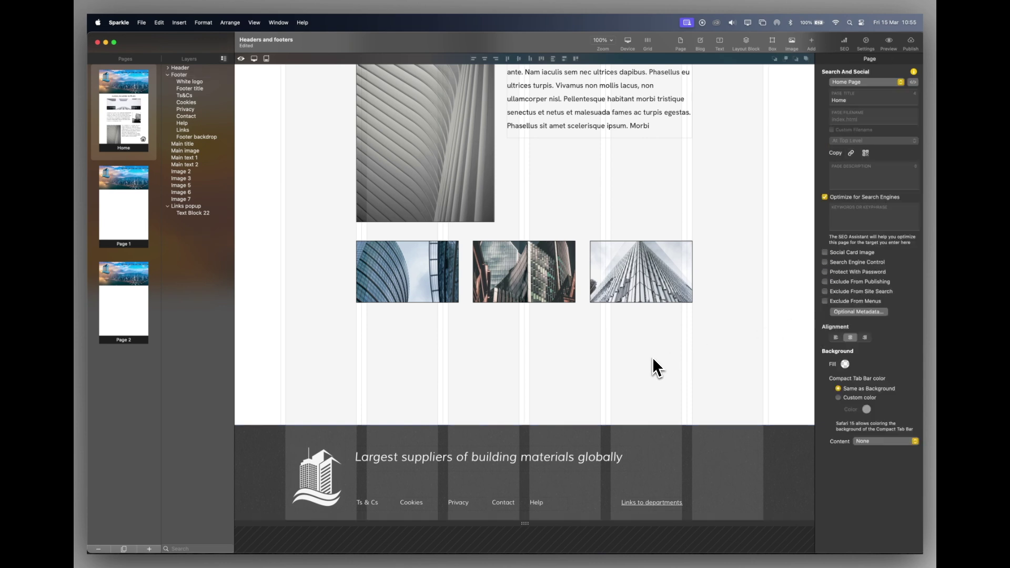
- Preview the site in Safari and open the footer's Links to departments list
click(889, 42)
click(878, 101)
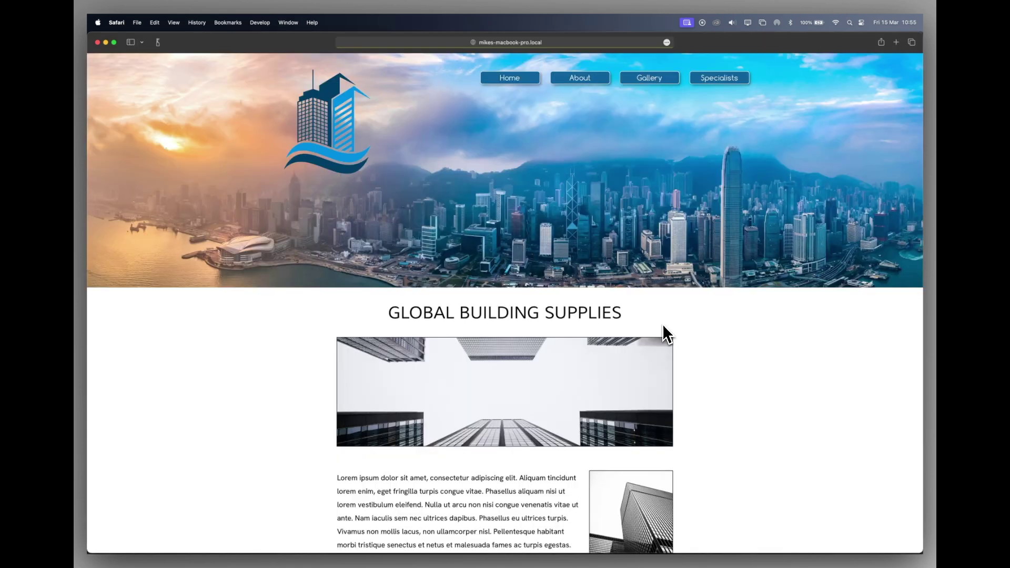
scroll(664, 328, down, 10)
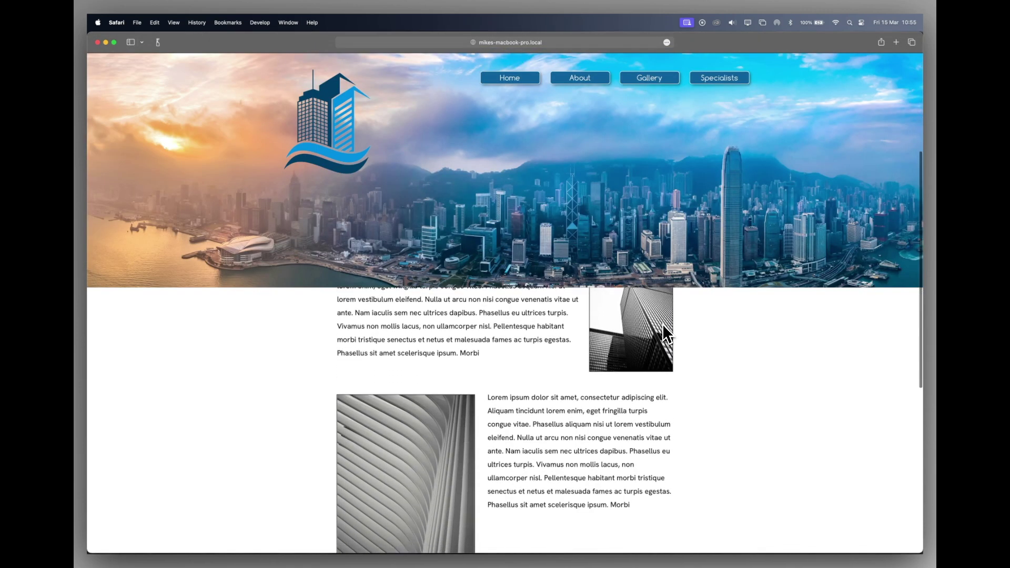
scroll(663, 327, down, 2)
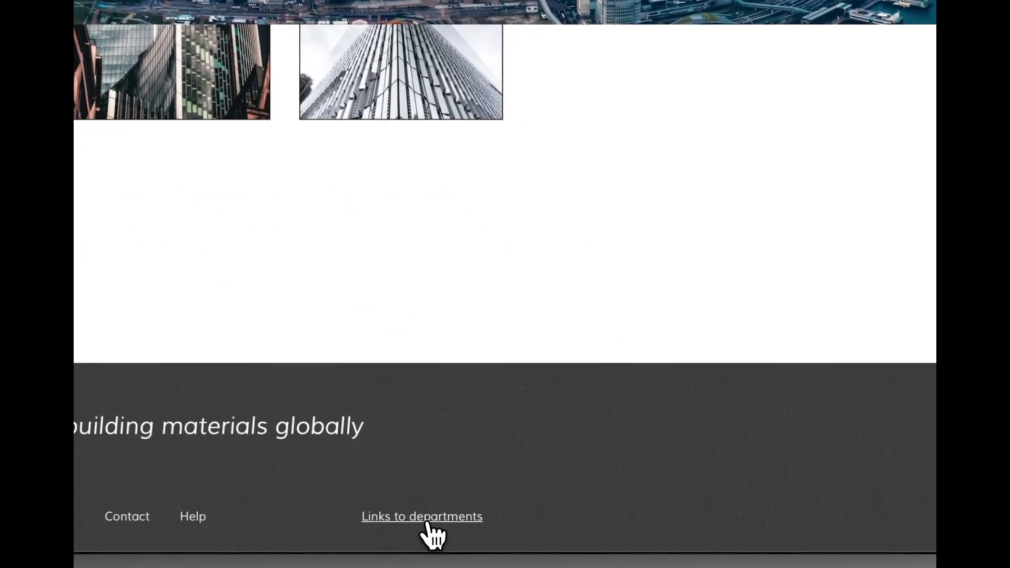
click(426, 522)
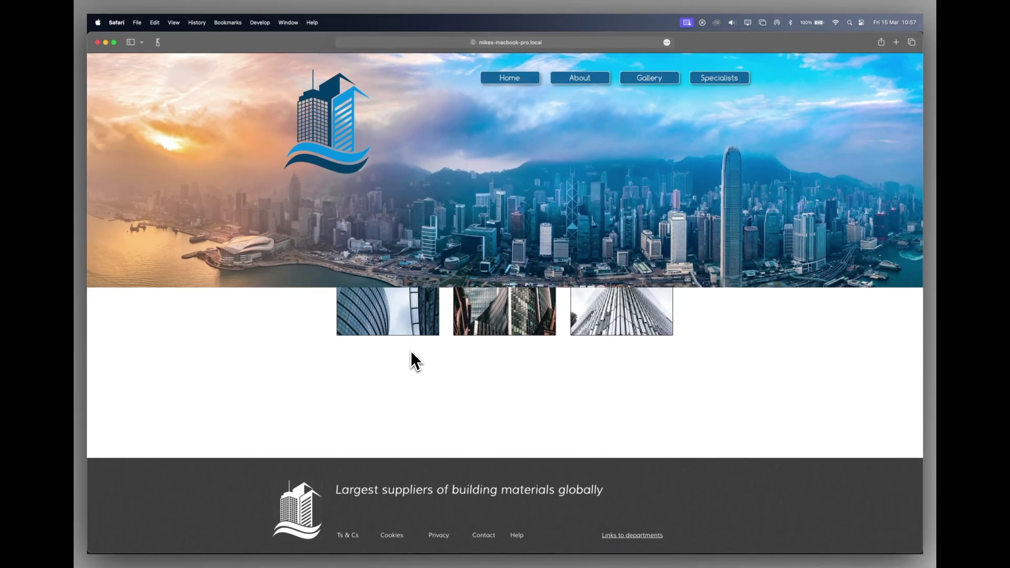
- Back in Sparkle, set the Footer group's visibility to Show on all pages
key(super+Tab)
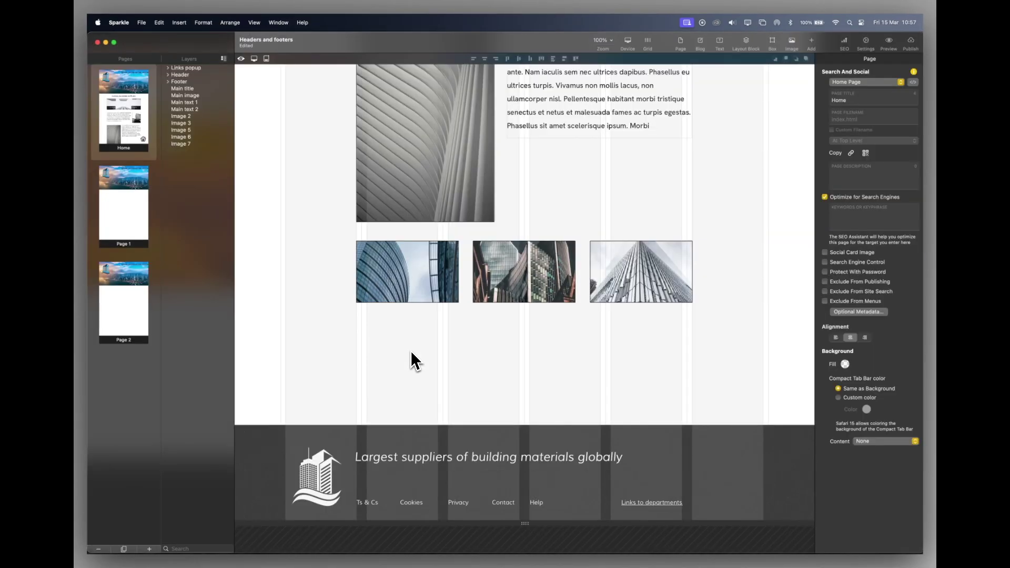
click(677, 444)
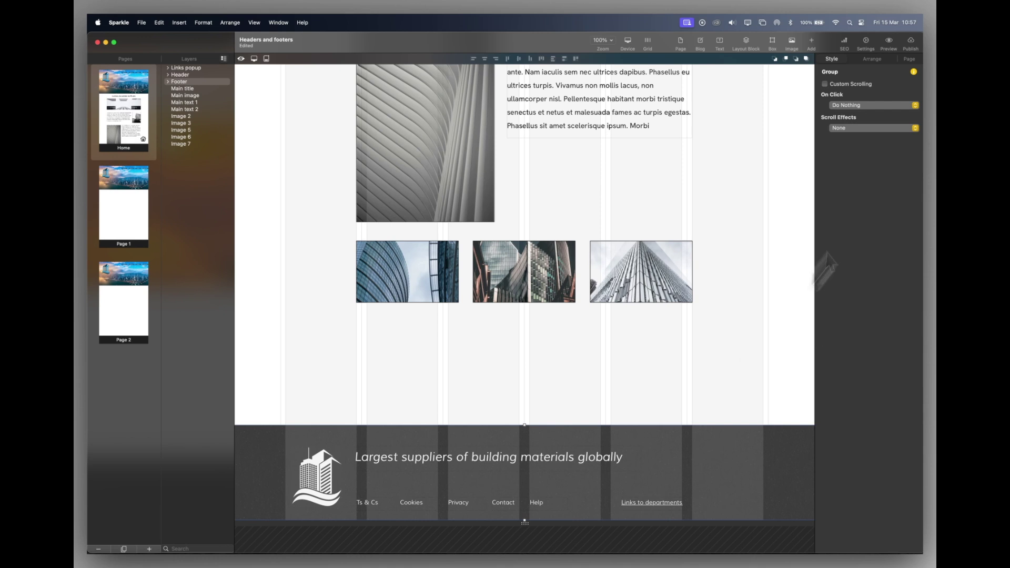
click(872, 59)
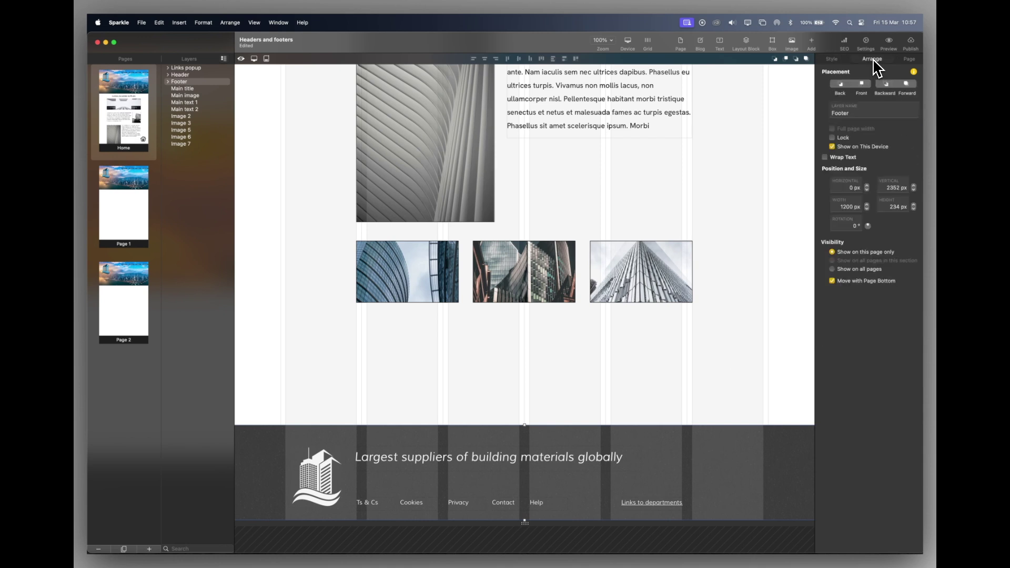
click(833, 270)
- Check that the footer now appears on Page 1 and Page 2
click(123, 113)
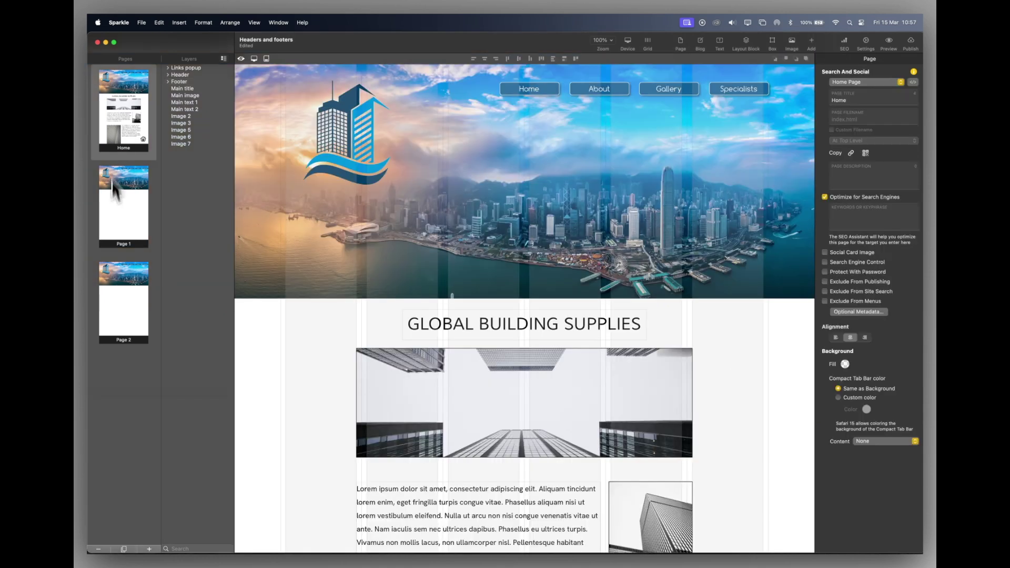
click(130, 213)
scroll(462, 368, down, 5)
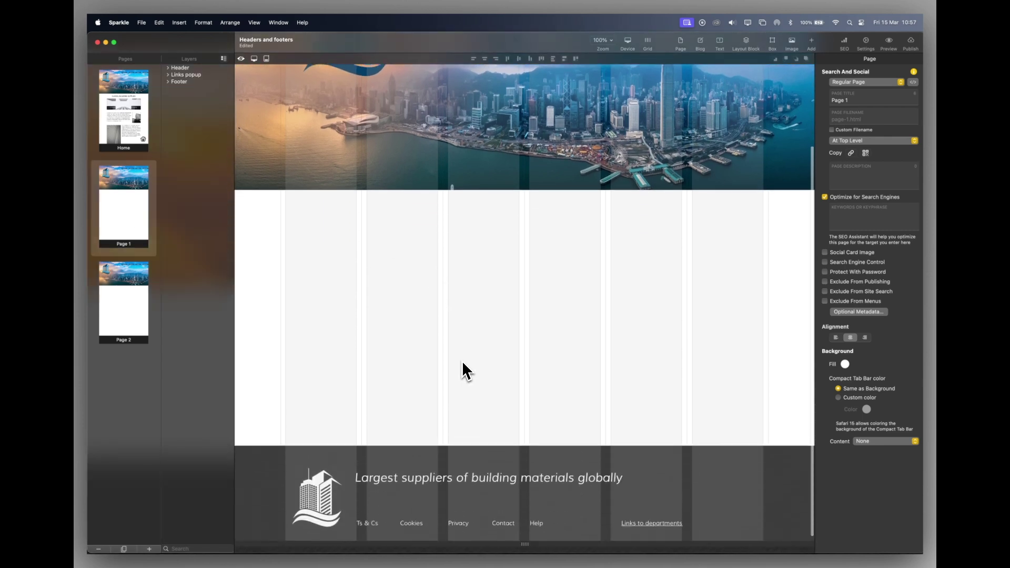
click(131, 333)
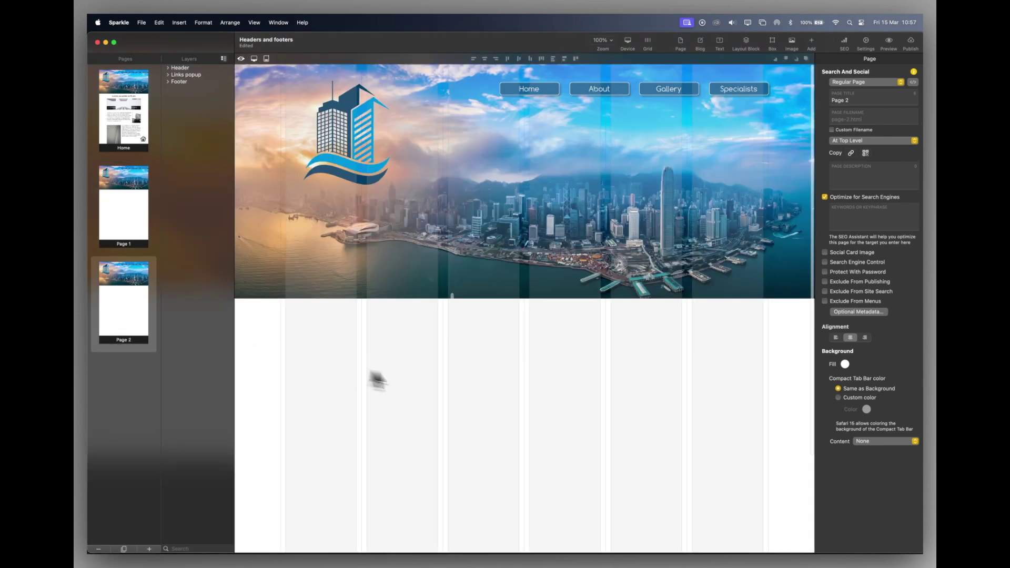
scroll(376, 377, down, 2)
scroll(435, 390, down, 3)
scroll(431, 391, up, 5)
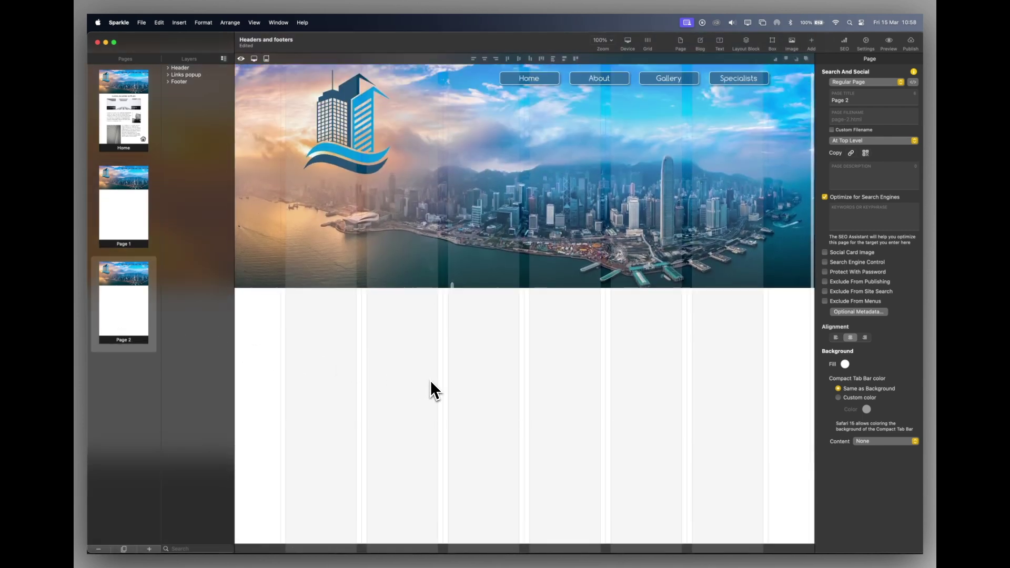
- Make Page 1's body taller so its footer sits lower
click(141, 225)
scroll(551, 310, down, 4)
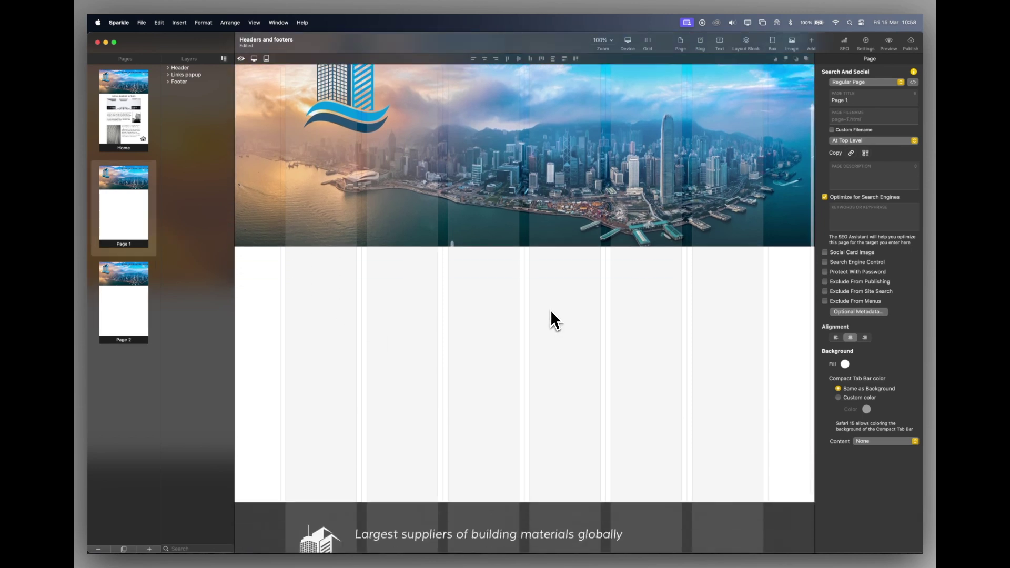
drag(520, 523, 526, 562)
scroll(527, 336, down, 3)
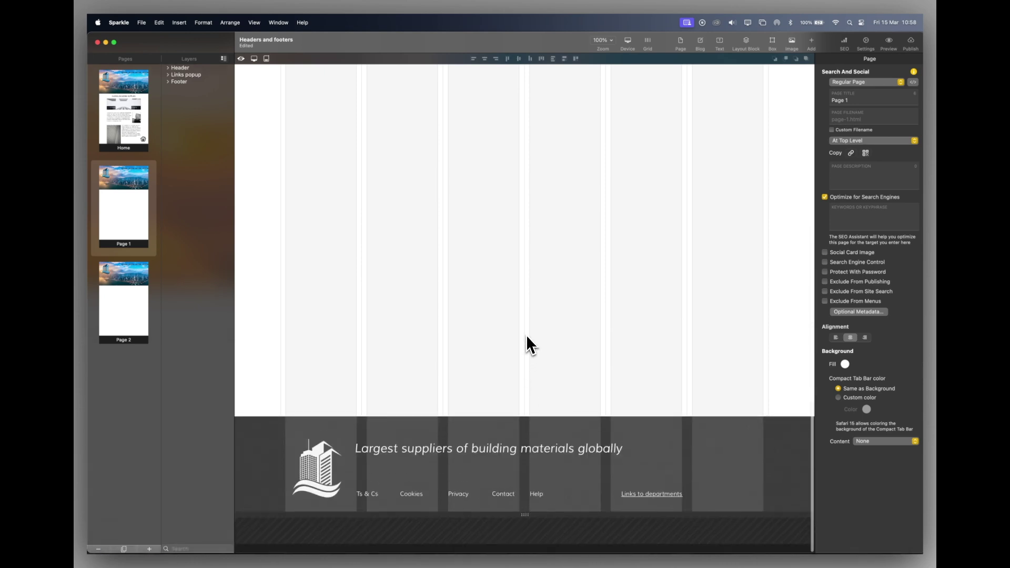
- Preview Page 1 in Safari with Cmd+R and scroll down to check the footer
click(131, 217)
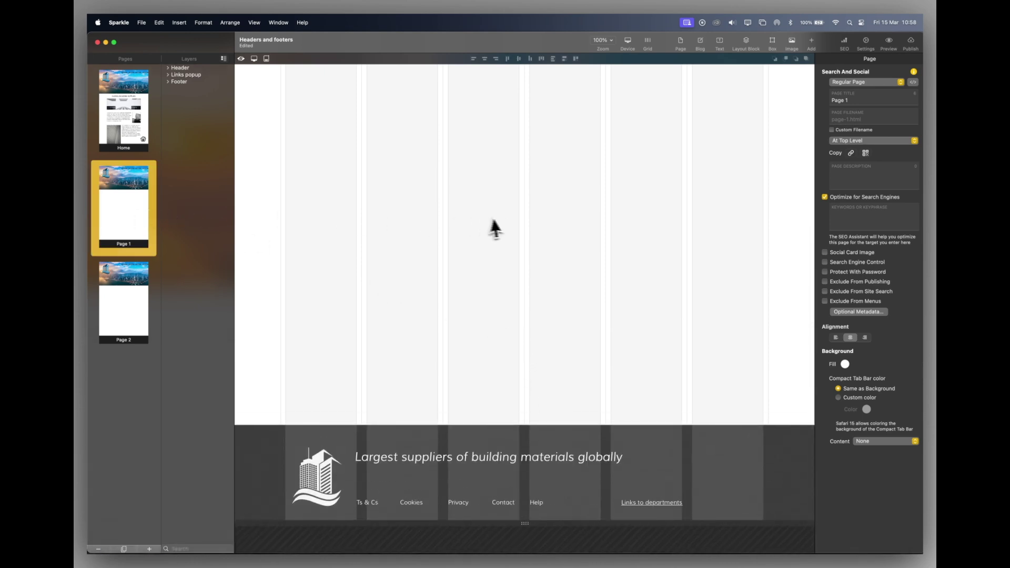
key(super+r)
scroll(584, 327, down, 5)
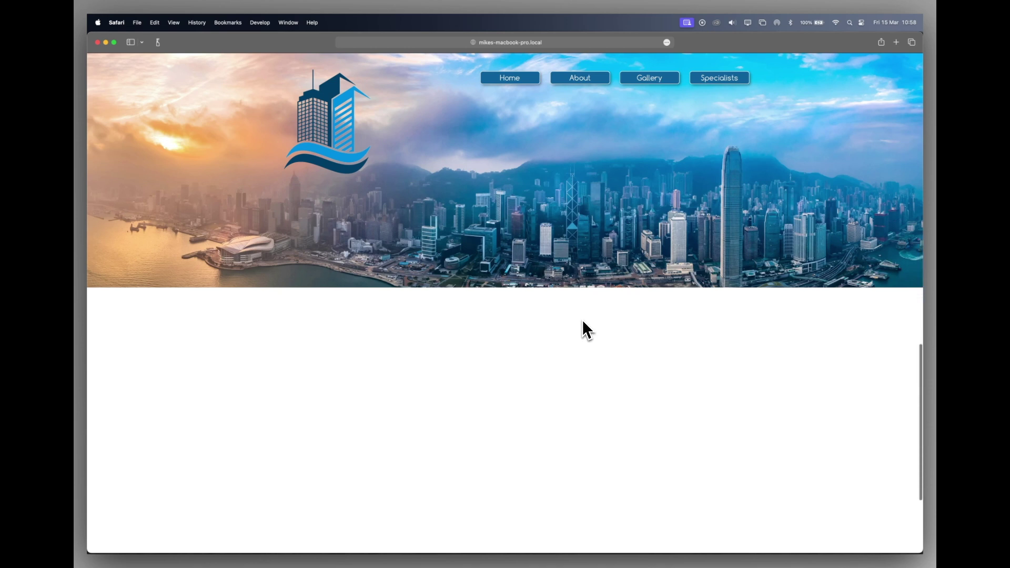
scroll(582, 321, up, 6)
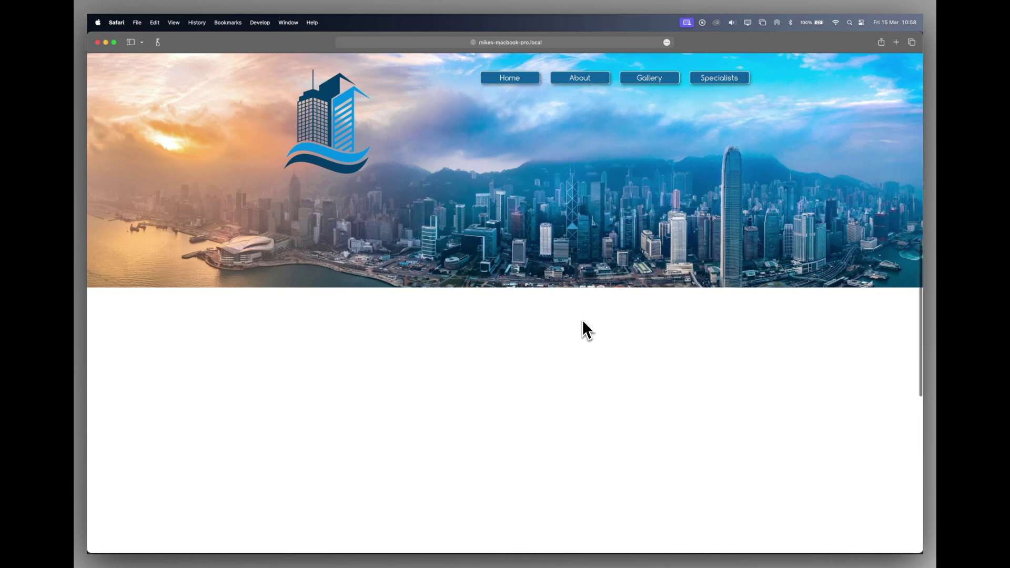
scroll(582, 320, down, 3)
scroll(583, 322, down, 4)
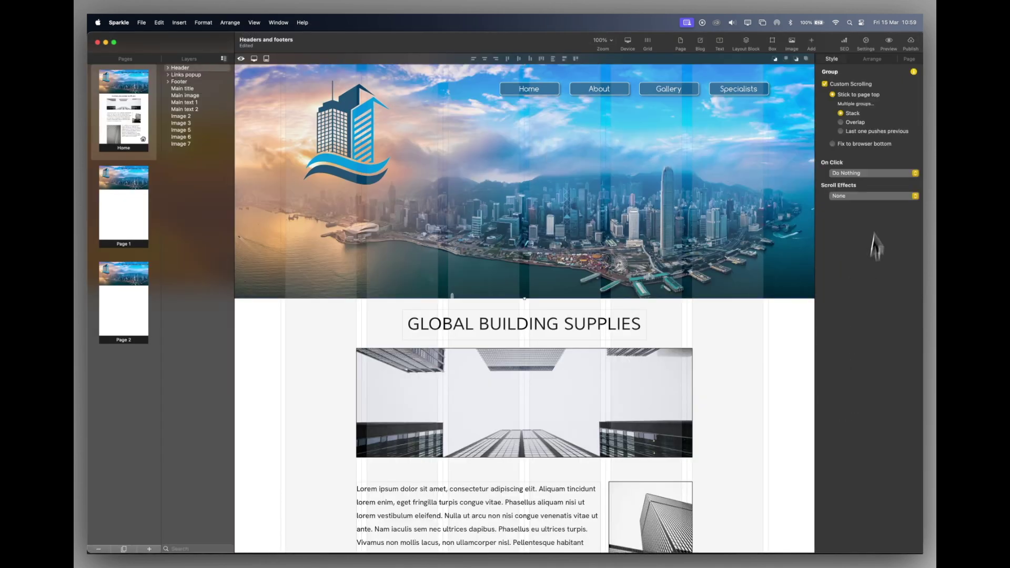
- Limit the header to the Home page only and add a new Section 1 with a blank Page 1
click(871, 60)
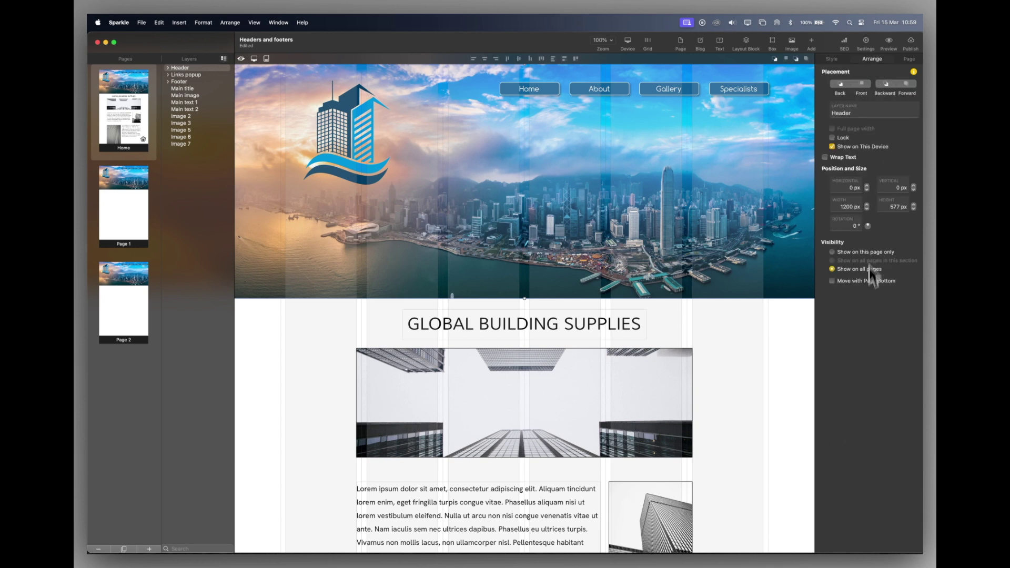
click(832, 252)
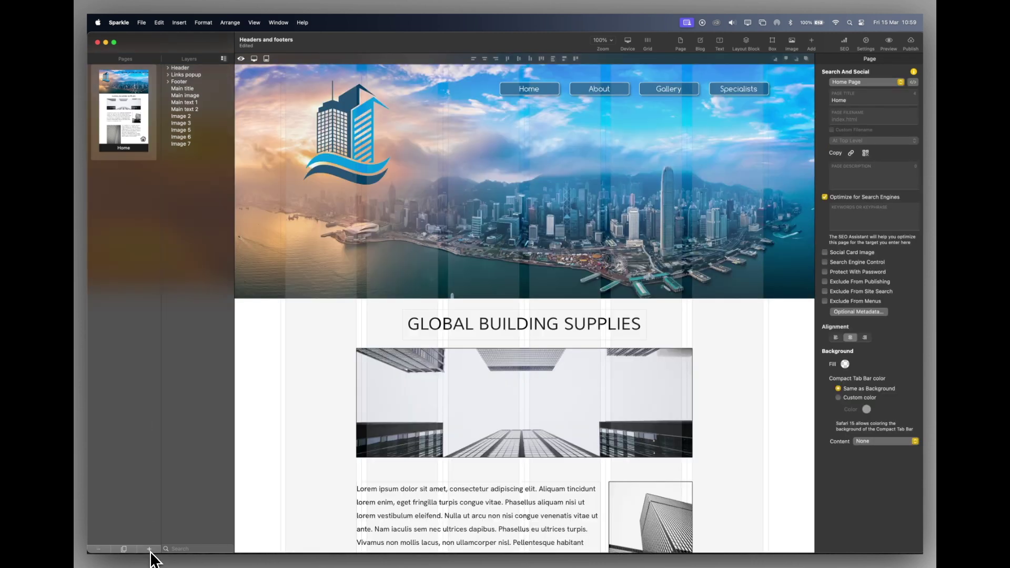
click(150, 549)
click(150, 473)
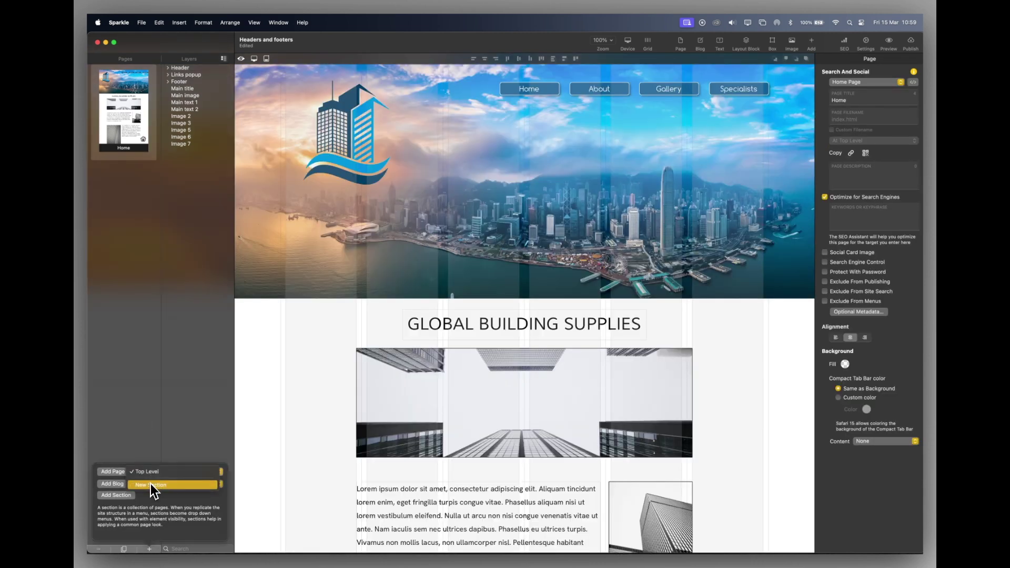
click(150, 484)
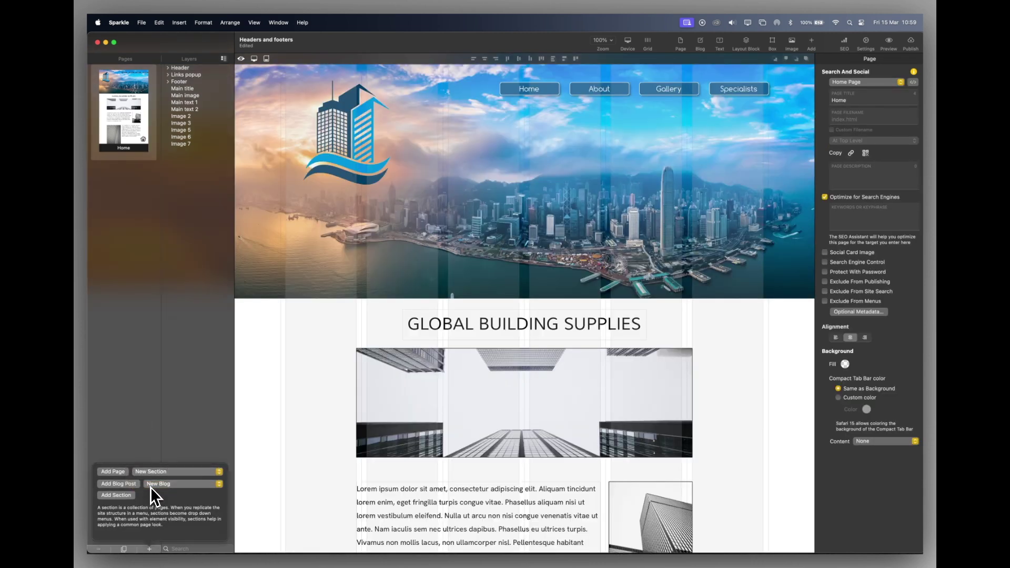
click(115, 473)
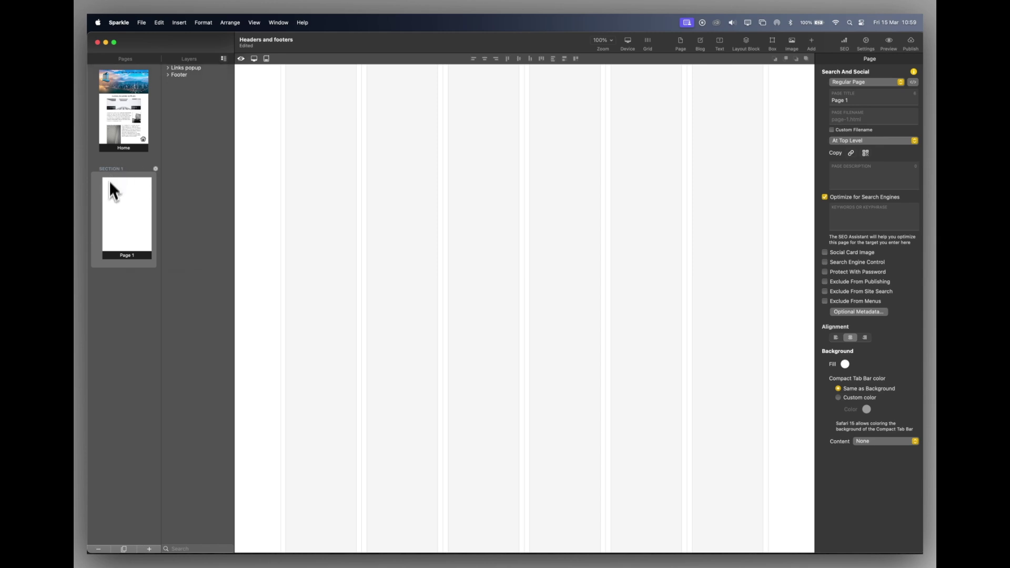
- Cut the Header group from Home and paste it onto Section 1's Page 1
click(127, 86)
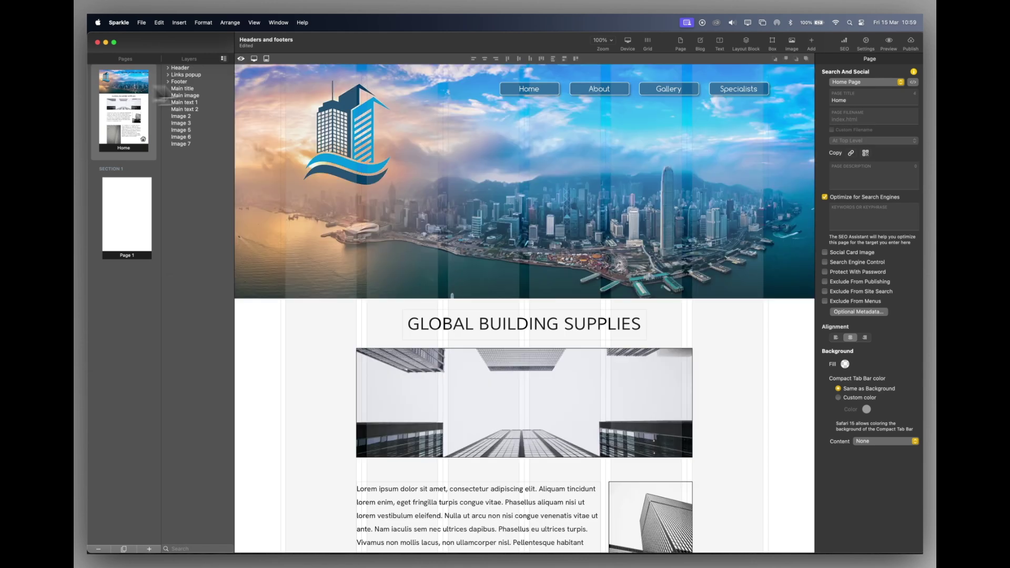
click(528, 171)
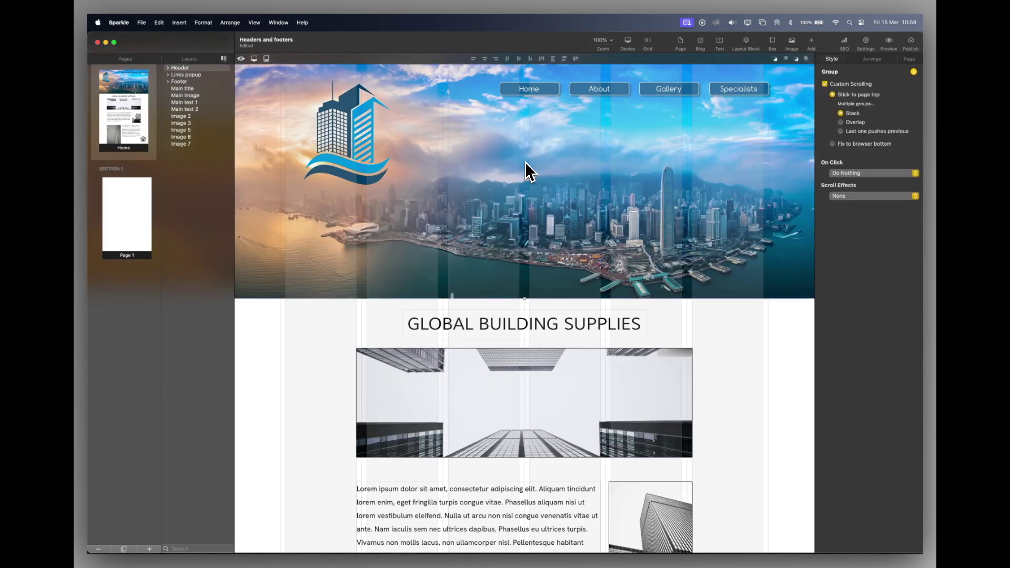
key(super+x)
click(129, 222)
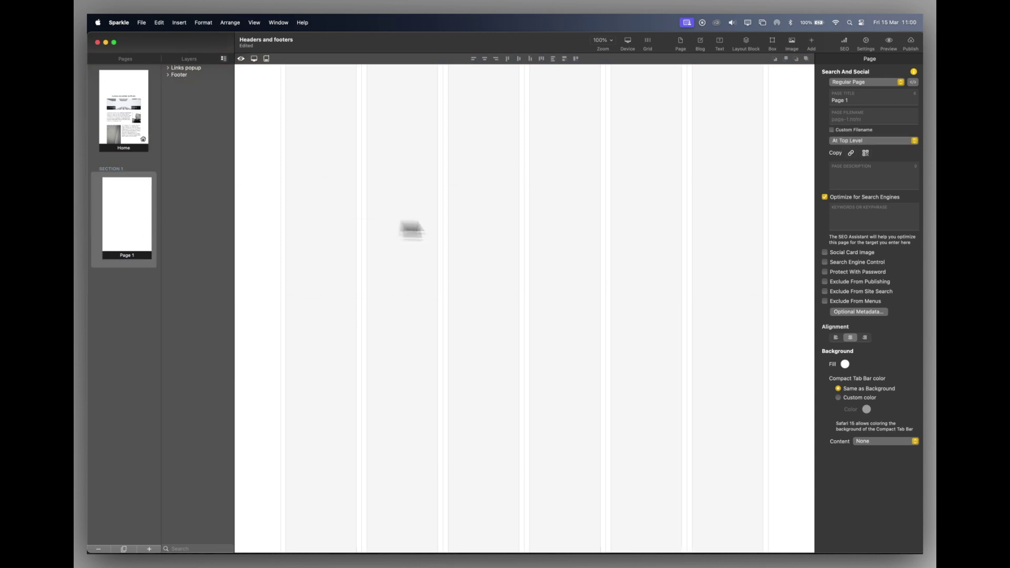
key(super+v)
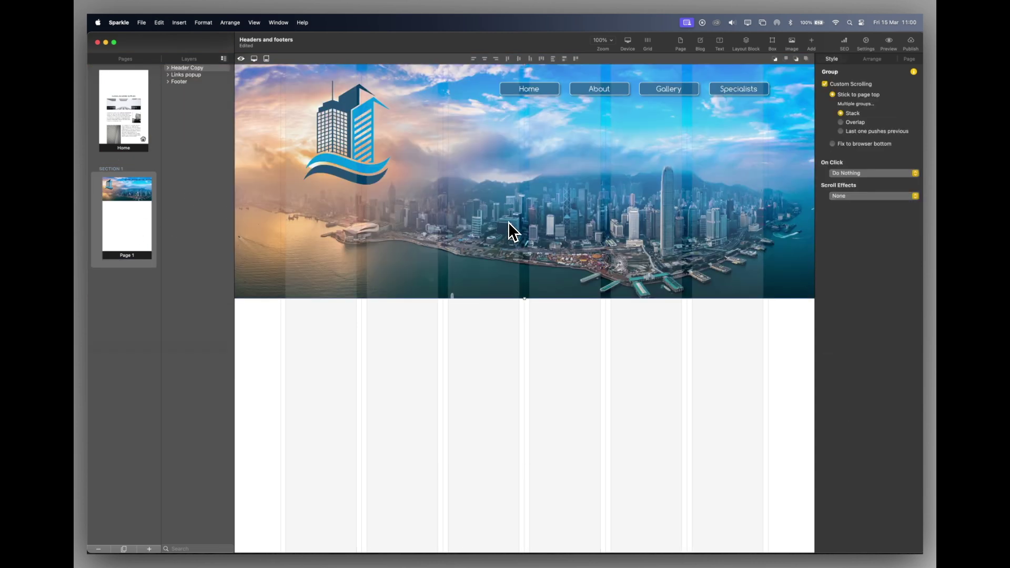
- Add Pages 2 and 3 to Section 1 and make Header Copy show on all pages in this section
click(148, 548)
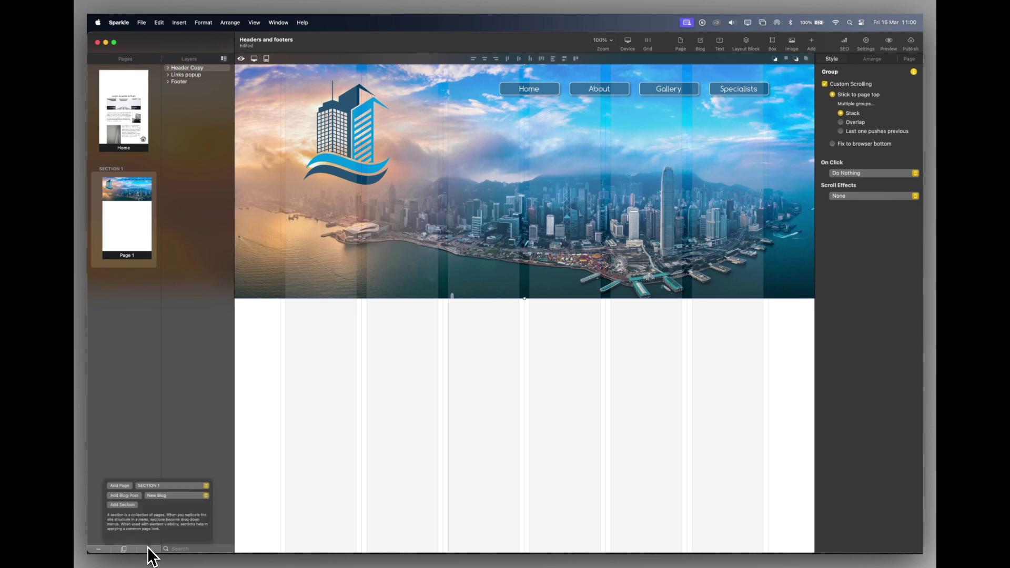
click(125, 496)
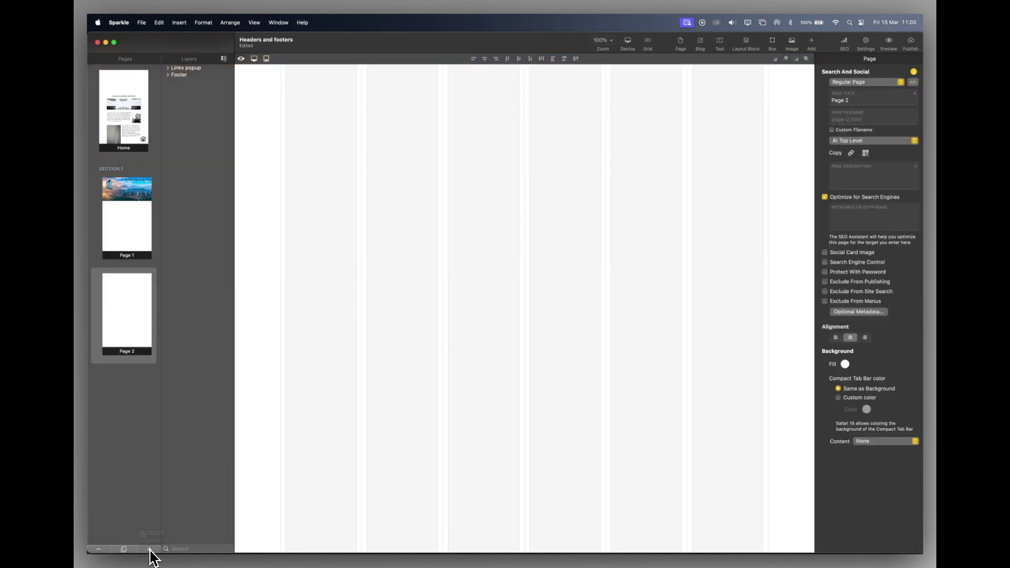
click(149, 548)
click(122, 471)
click(129, 221)
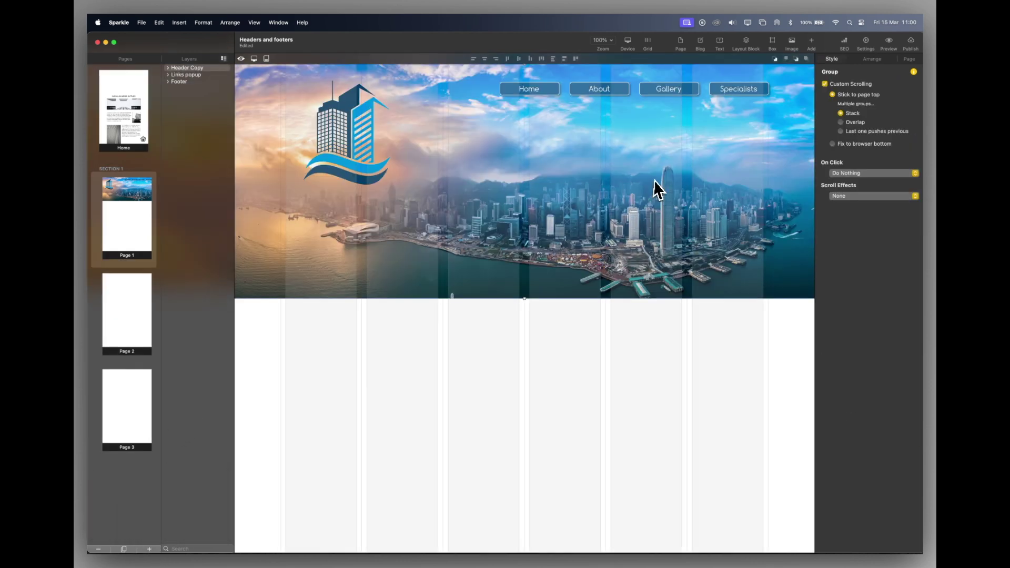
click(872, 60)
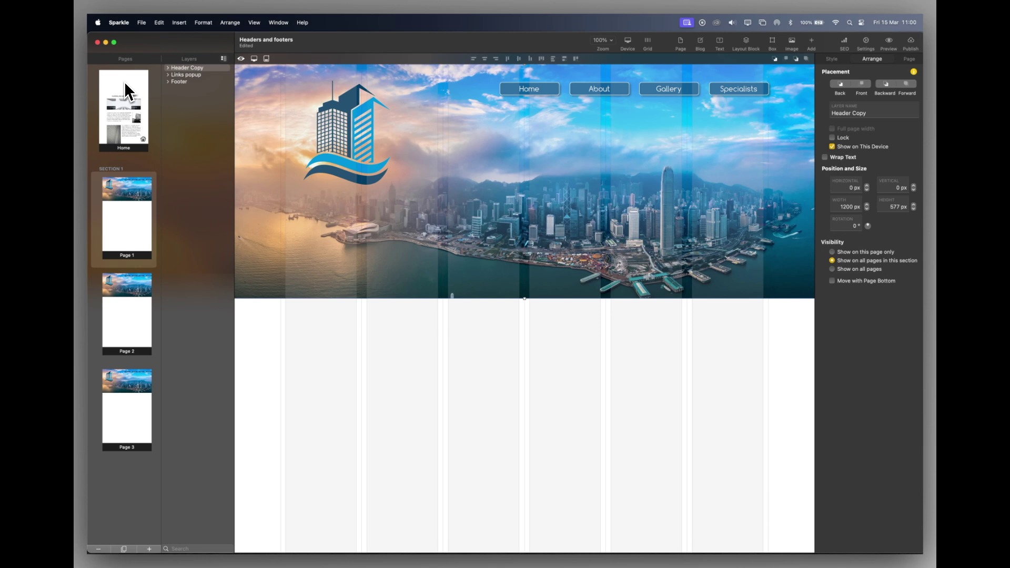
- Paste the header group back onto the Home page as Header Copy
click(134, 89)
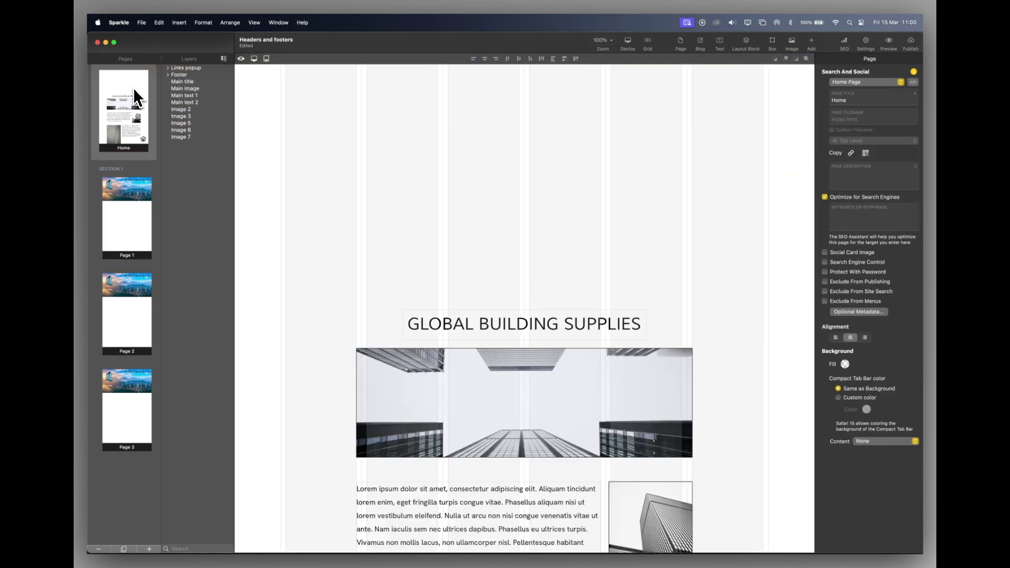
key(super+v)
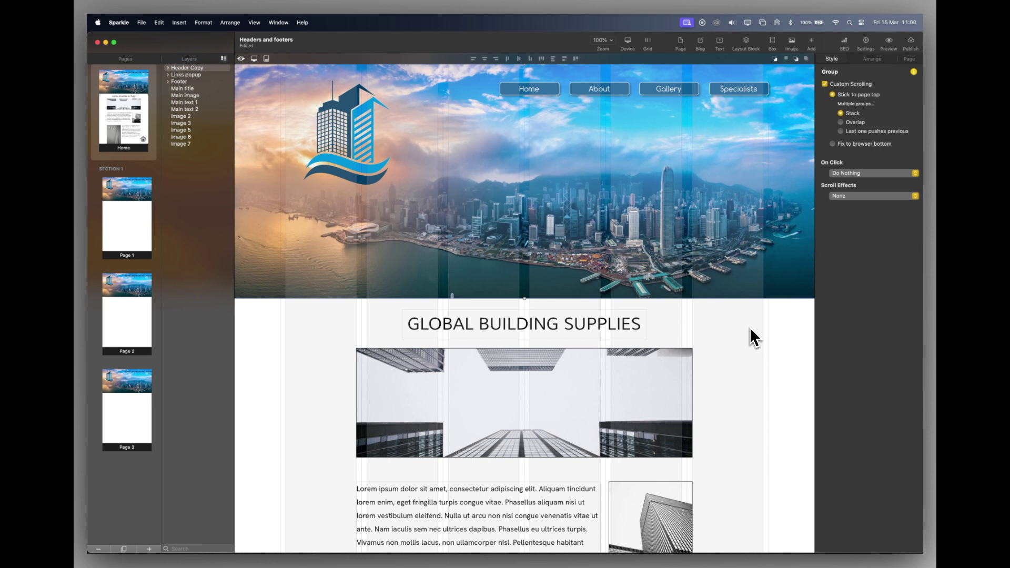